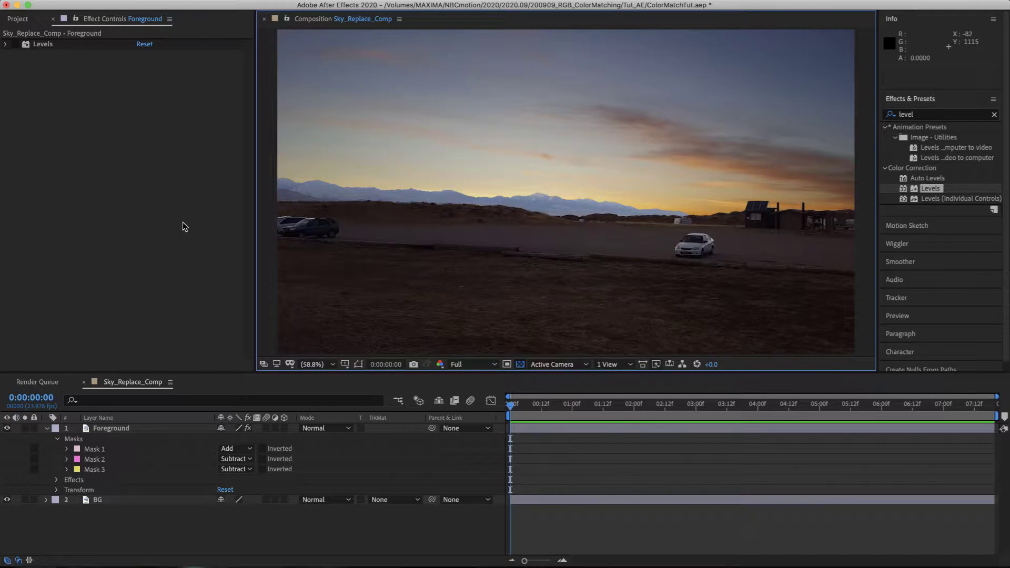
Flip through the red, green and blue channel views, then bring up the viewer's channel display menu
key(alt+1)
key(alt+2)
key(alt+3)
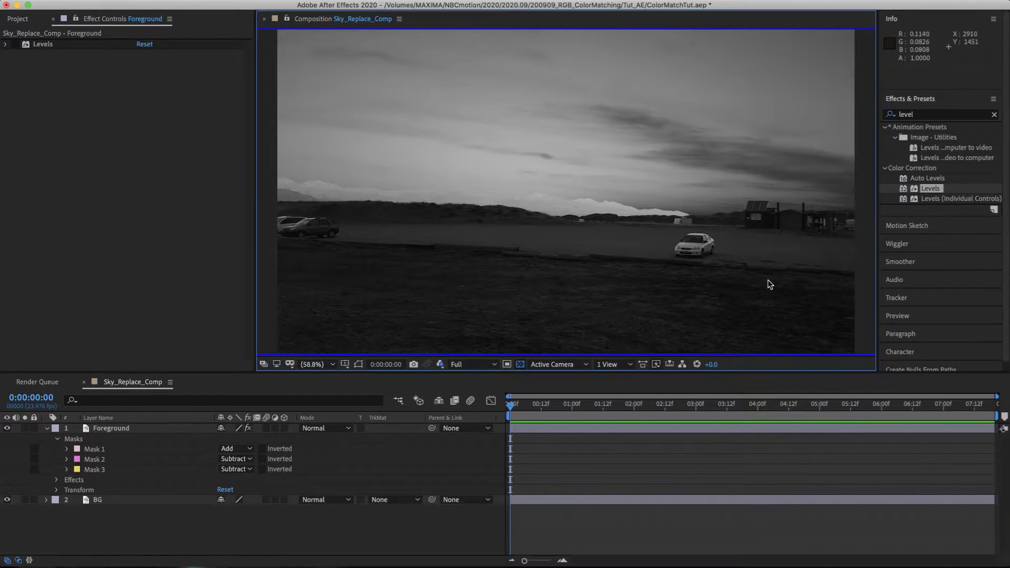
key(period)
key(period)
key(period)
key(period)
drag(646, 233, 487, 120)
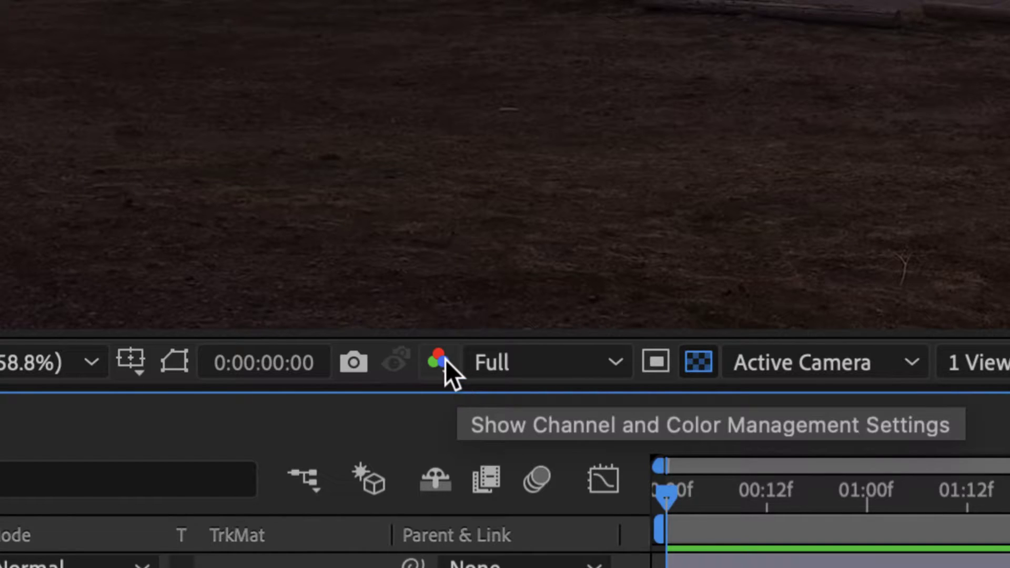
click(445, 359)
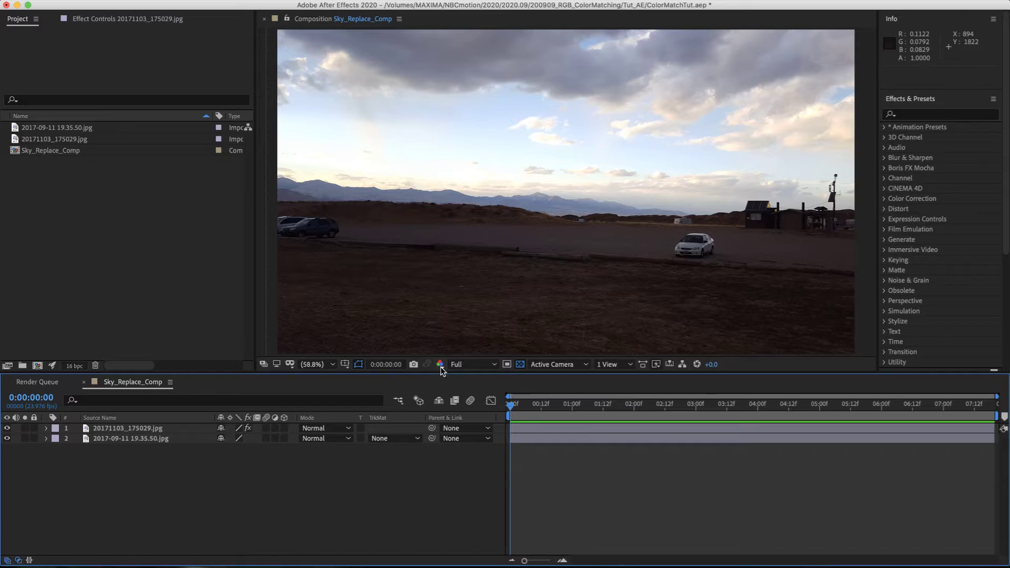
click(441, 363)
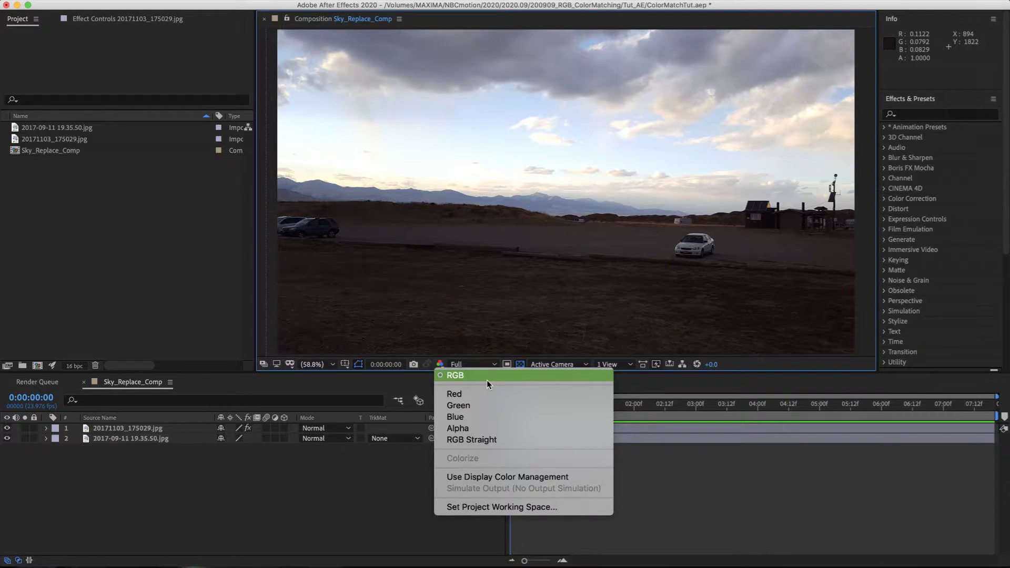
View the desert shot's Red, then Green, then Blue channel, then return to full RGB
click(493, 394)
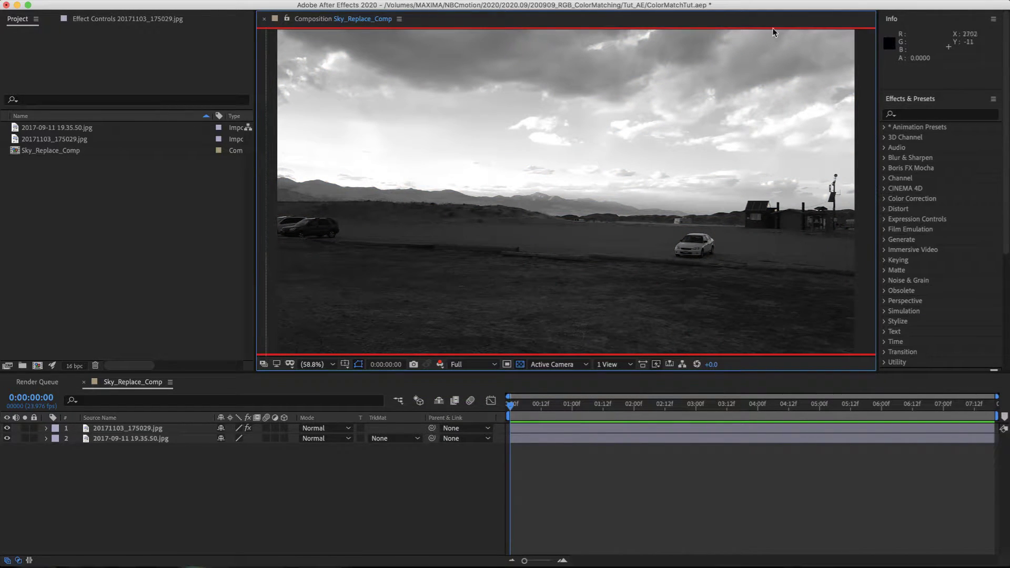
click(440, 364)
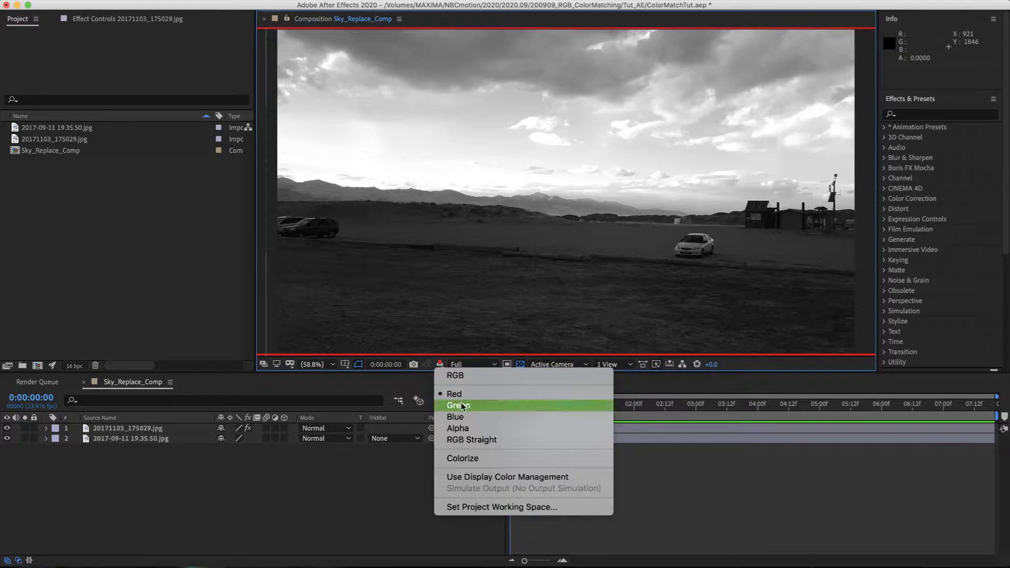
click(461, 403)
click(440, 364)
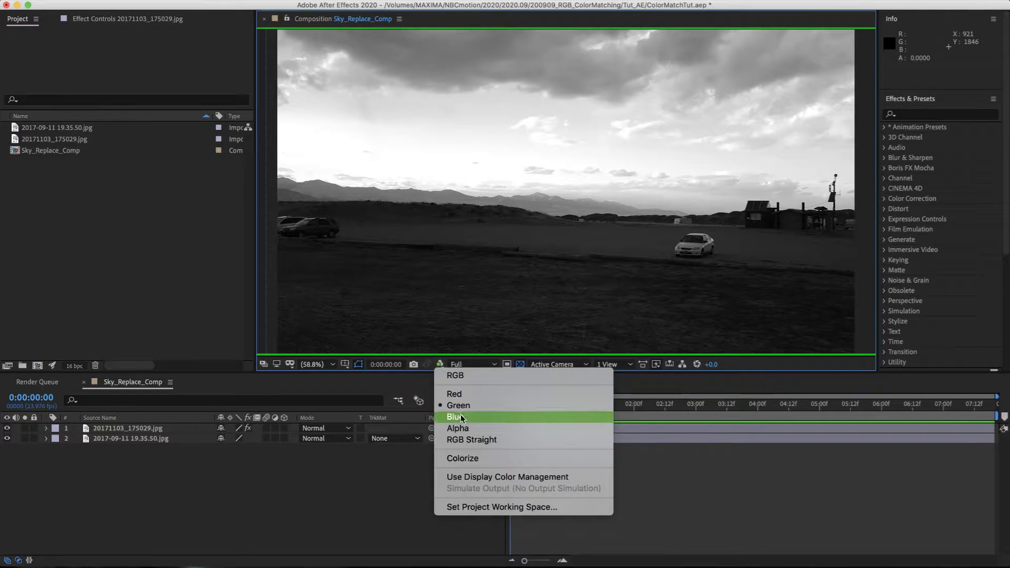
click(461, 415)
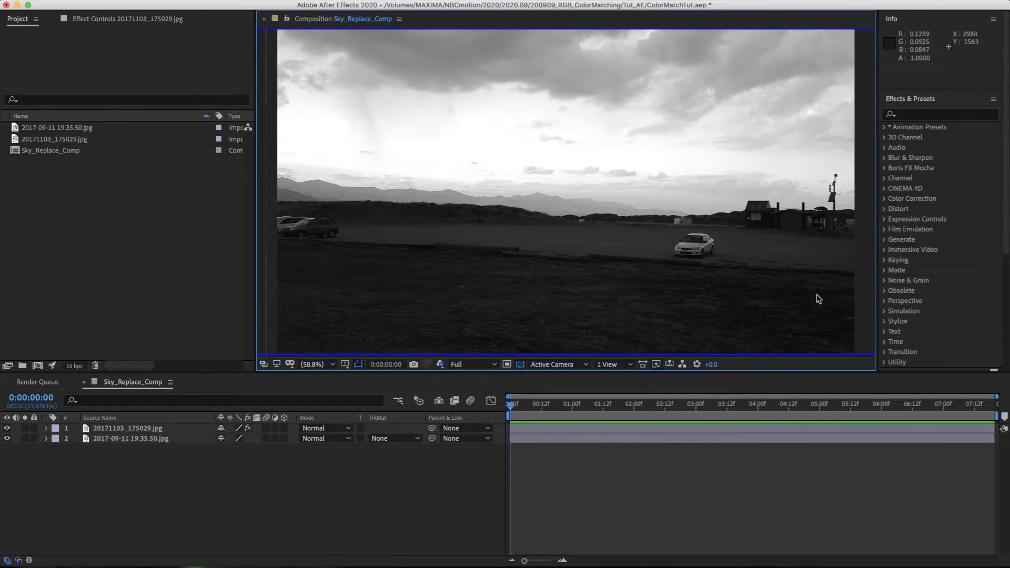
key(alt+3)
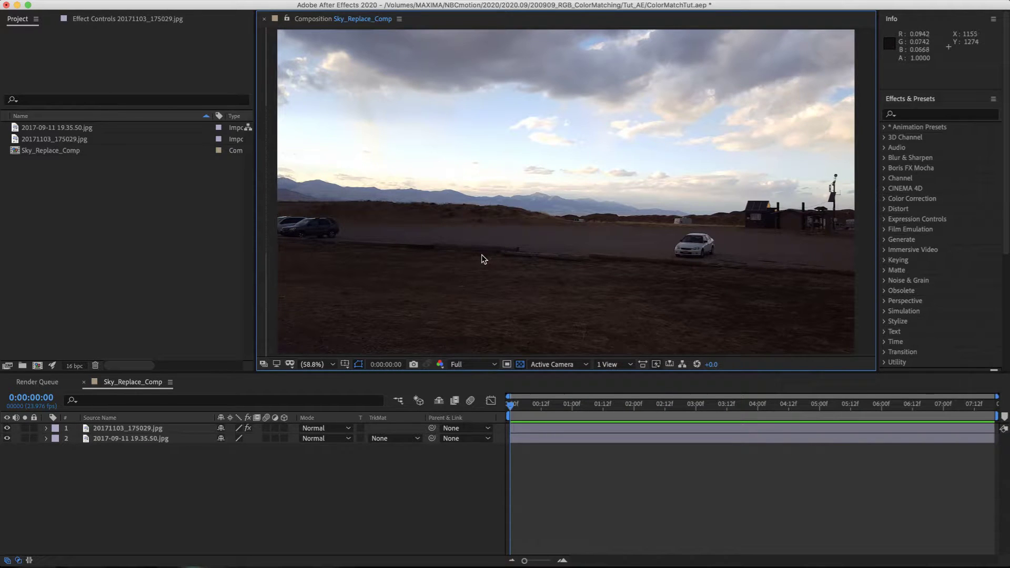
key(alt+1)
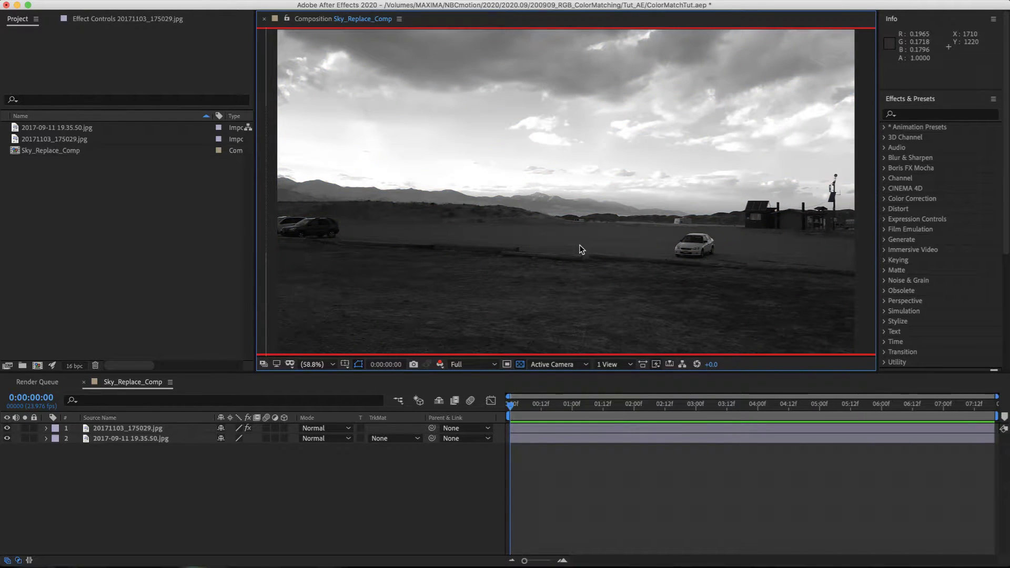
key(alt+1)
key(alt+1)
key(alt+1)
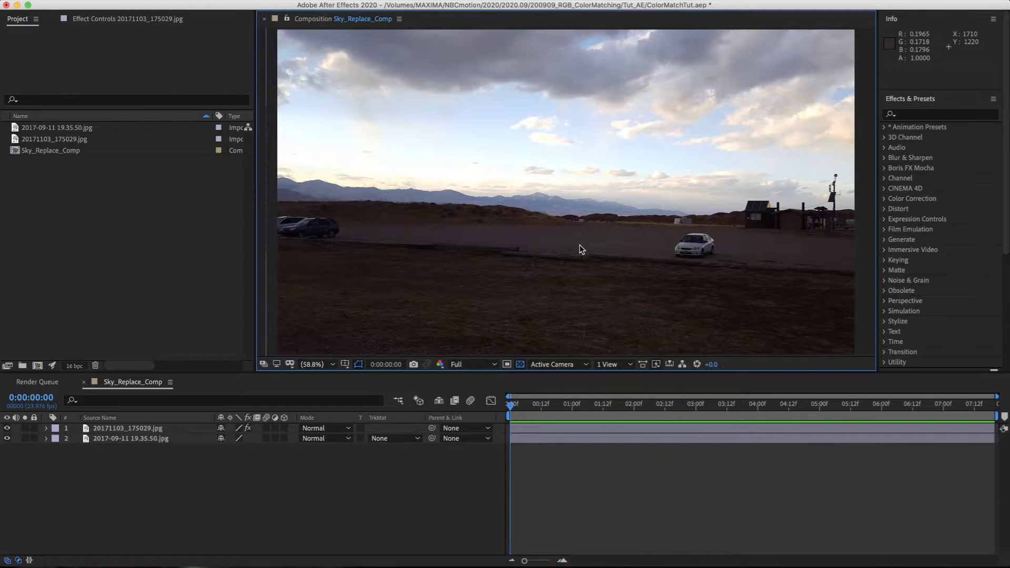
key(alt+2)
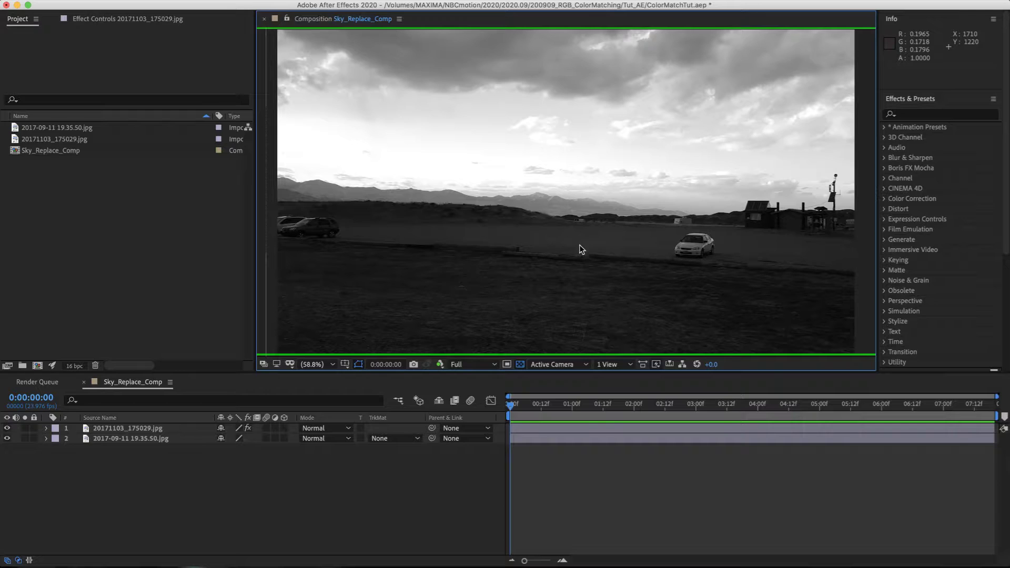
key(alt+3)
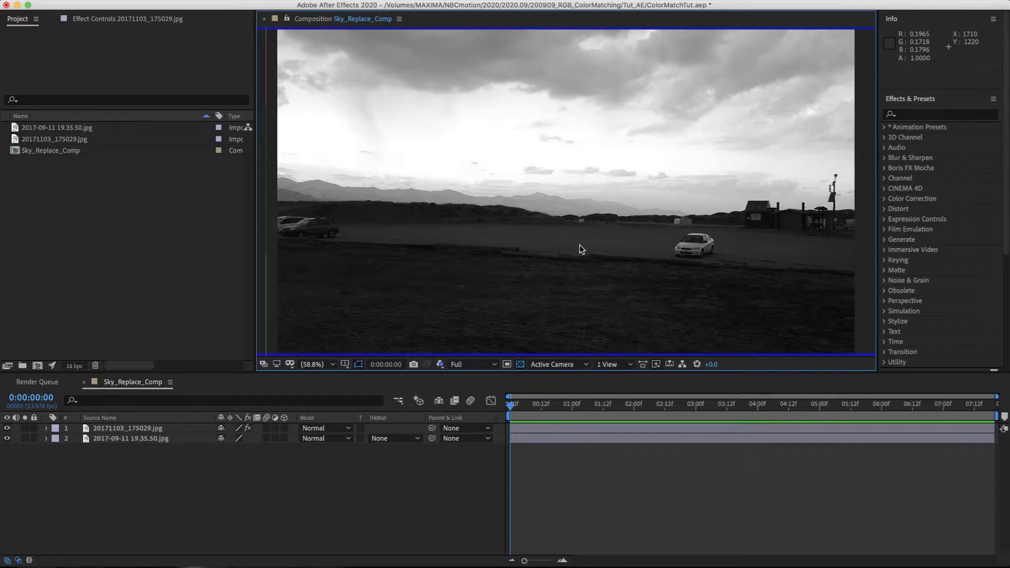
key(alt+1)
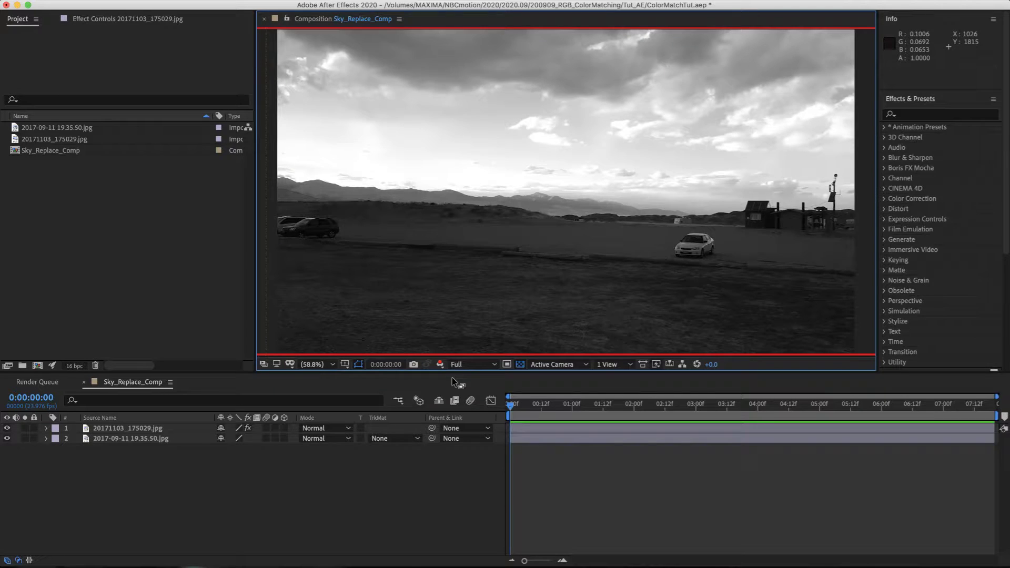
key(alt+1)
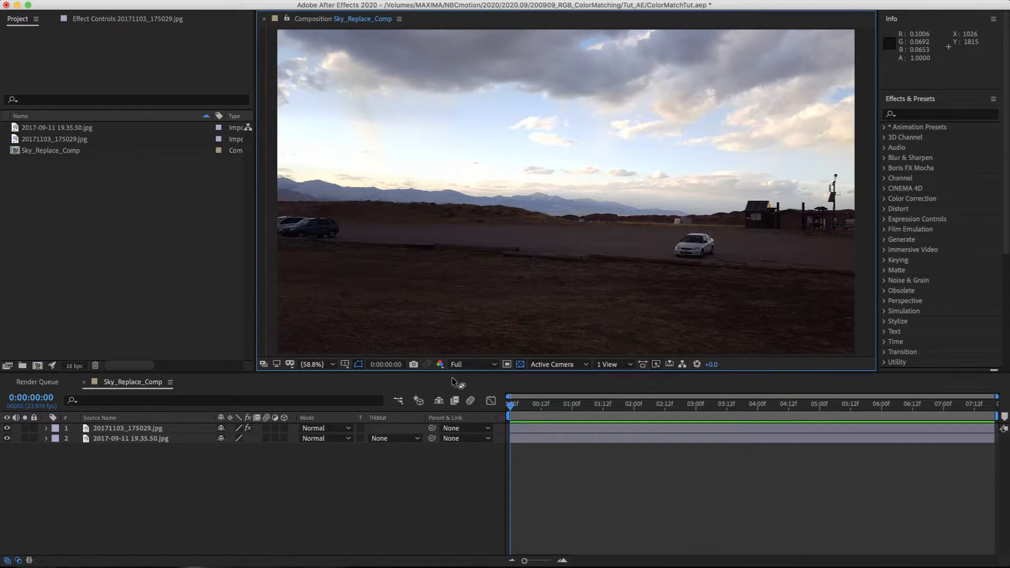
Select the desert layer and toggle its visibility and Solo to compare the cut-out sky with the sunset
click(174, 428)
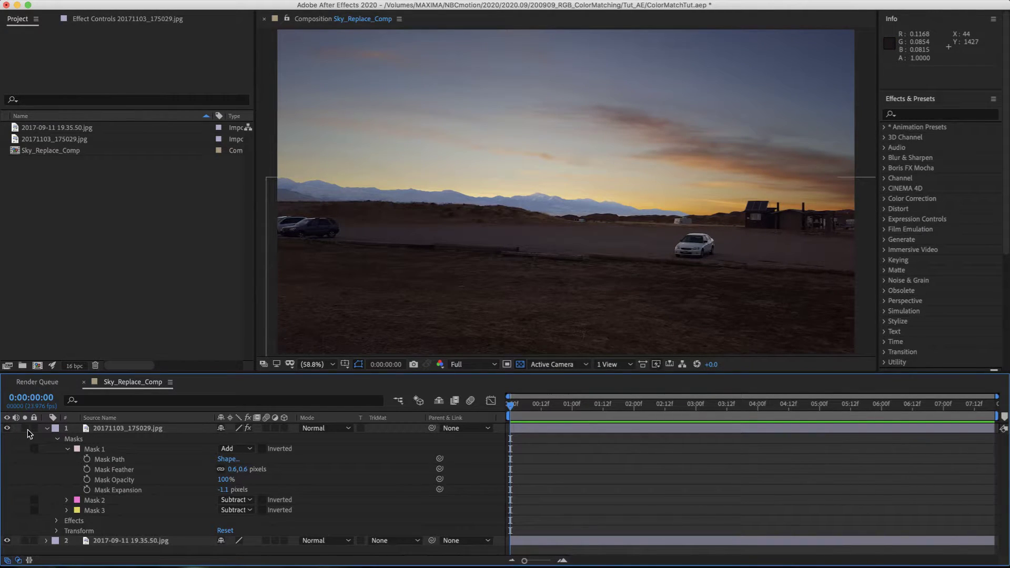
click(7, 429)
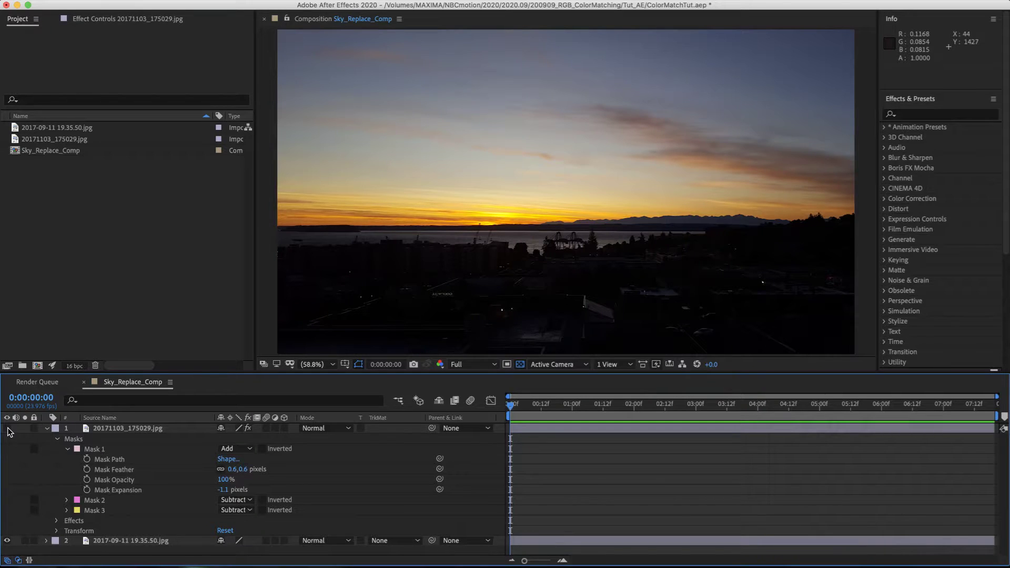
click(8, 428)
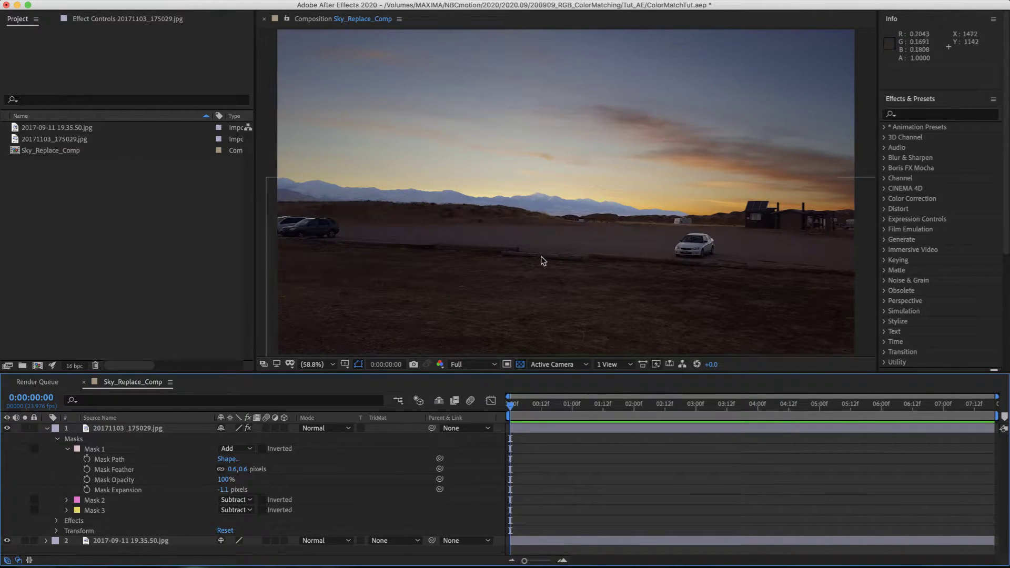
click(25, 428)
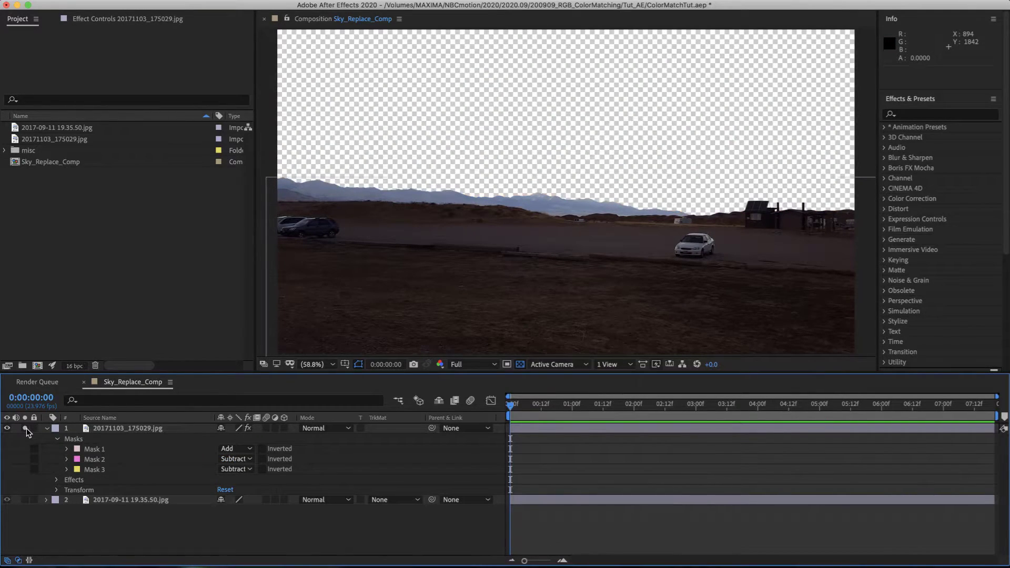
click(25, 428)
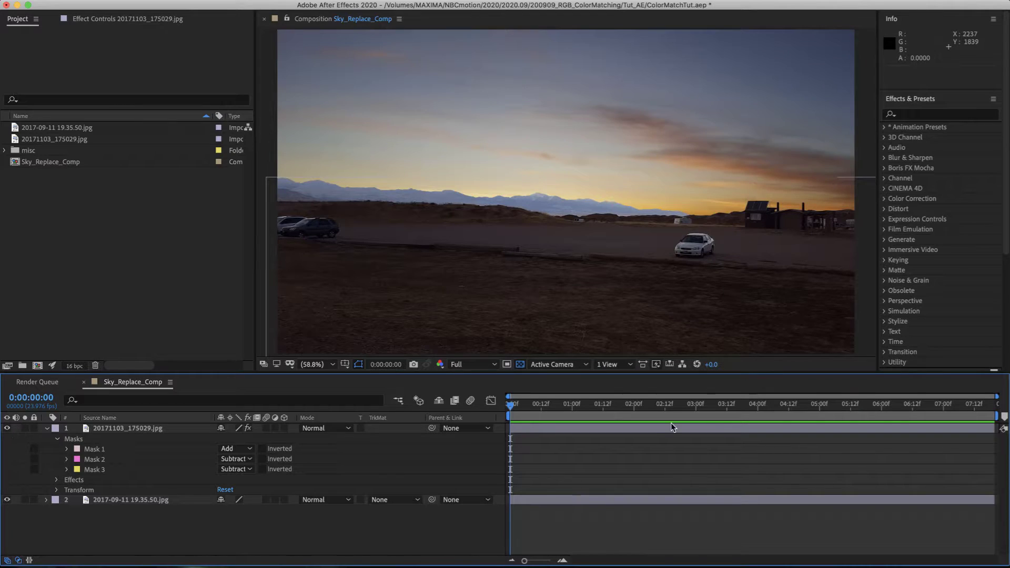
click(7, 428)
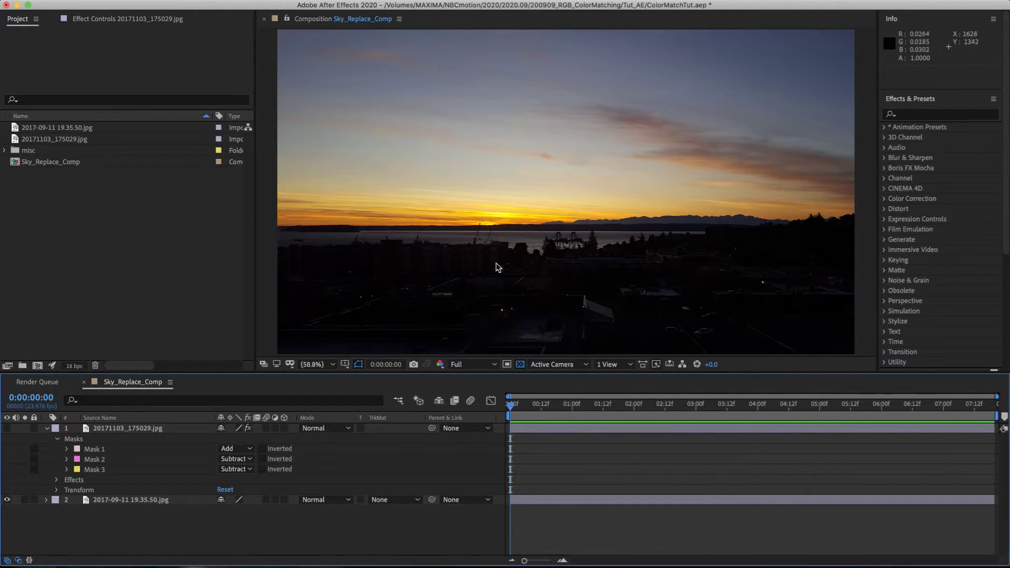
click(7, 428)
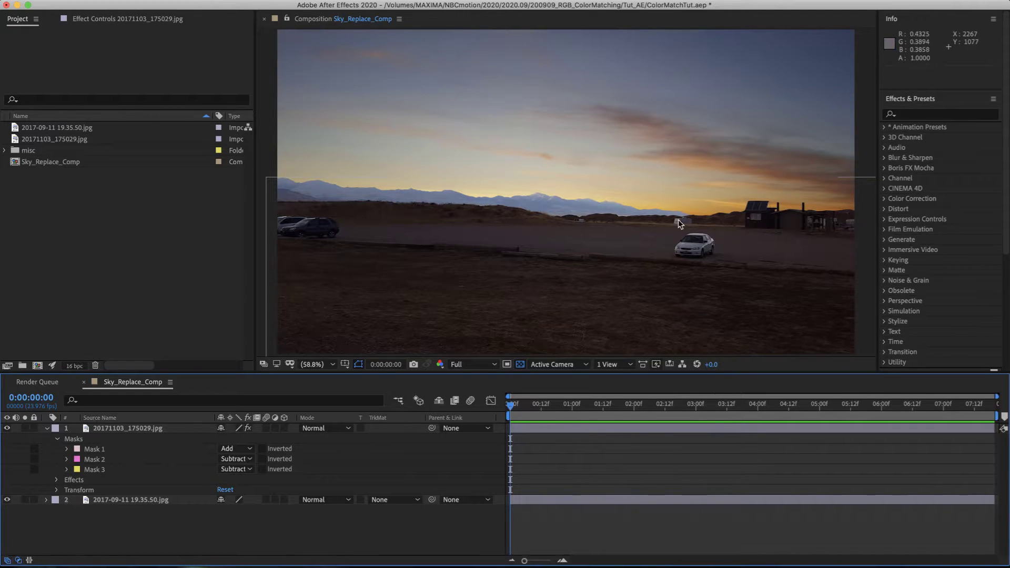
key(super+5)
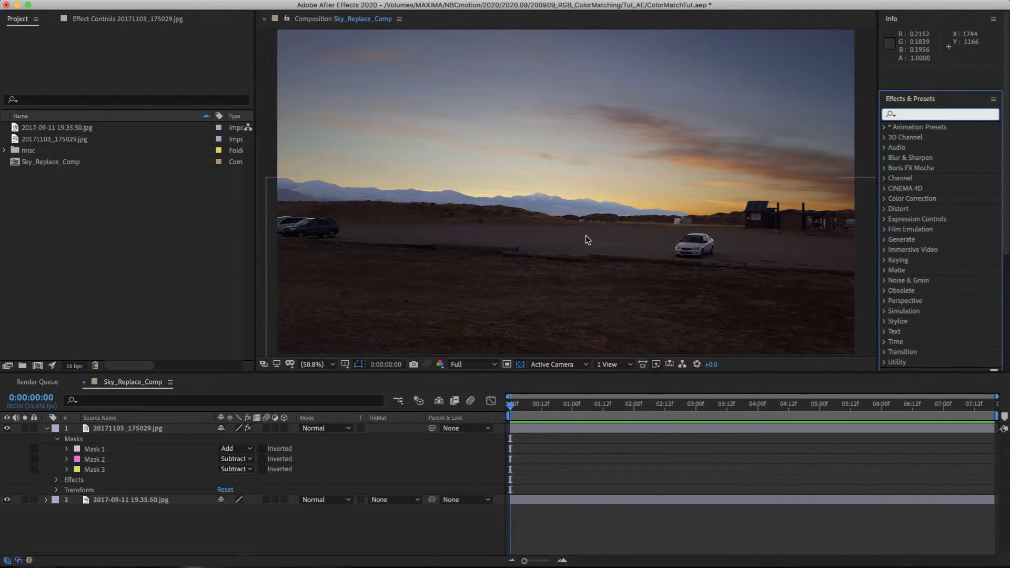
Apply Levels from an Effects & Presets search for 'level' to the Foreground layer and hide mask outlines
text(level)
drag(929, 189, 667, 267)
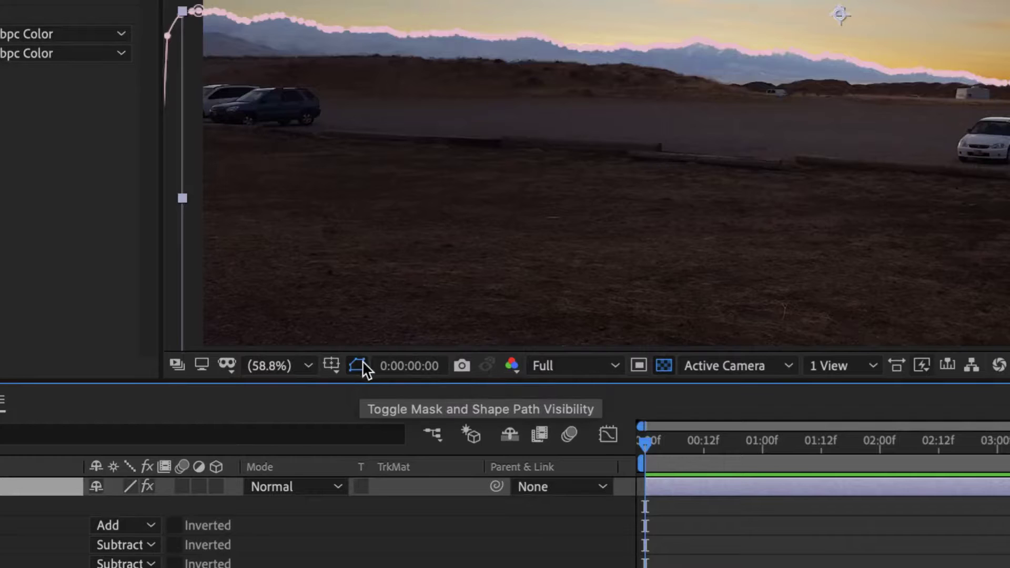
click(359, 363)
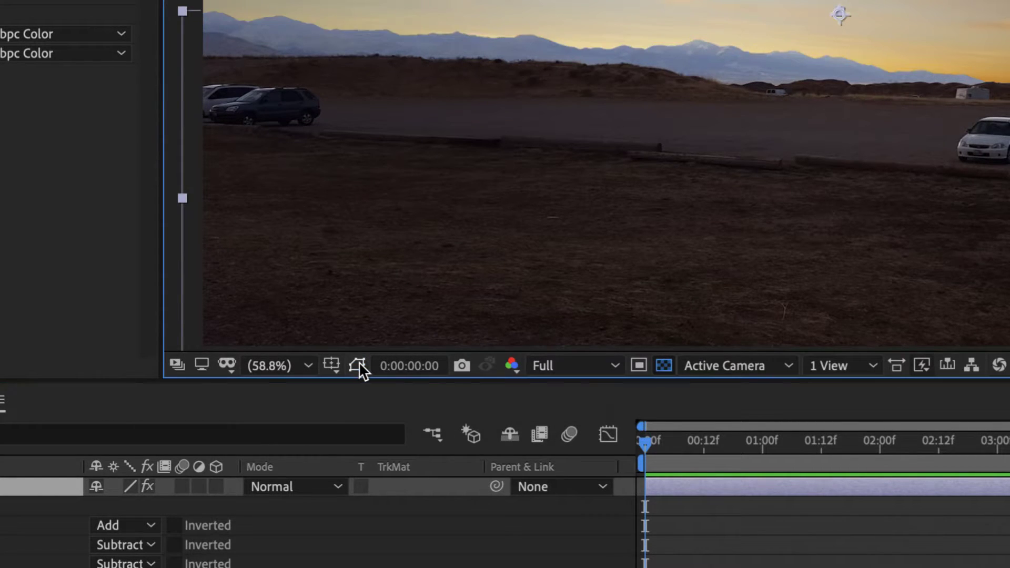
scroll(454, 141, down, 2)
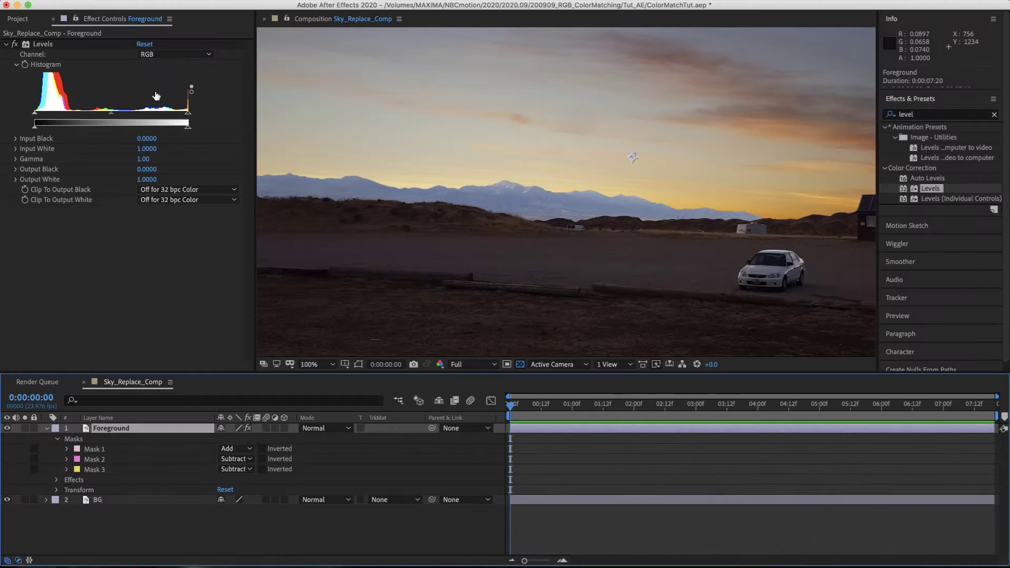
Drag the Foreground Levels gamma to 0.83 and output white to 0.7922, hiding the layer to compare
click(64, 46)
scroll(381, 205, down, 2)
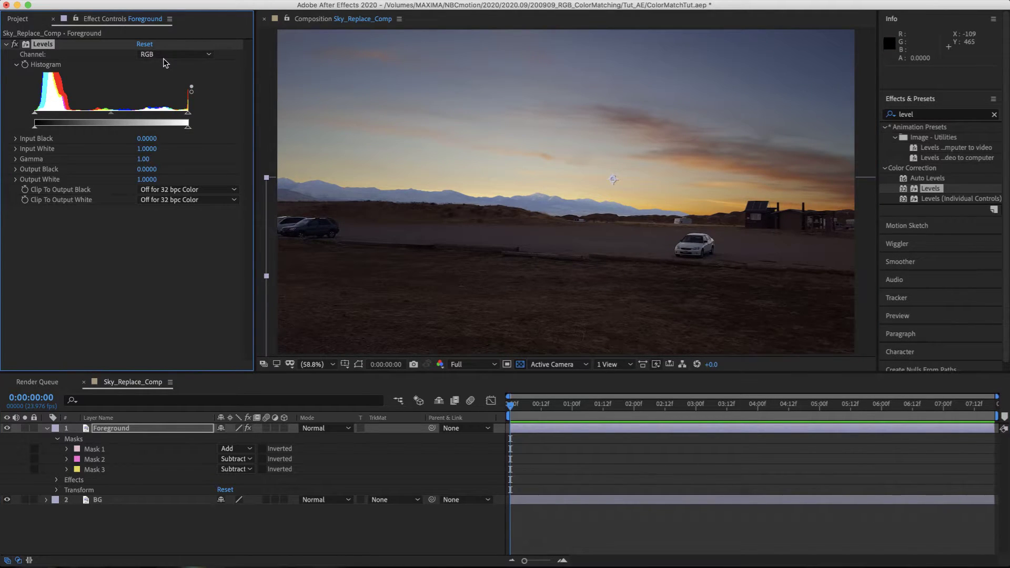
drag(111, 114, 116, 114)
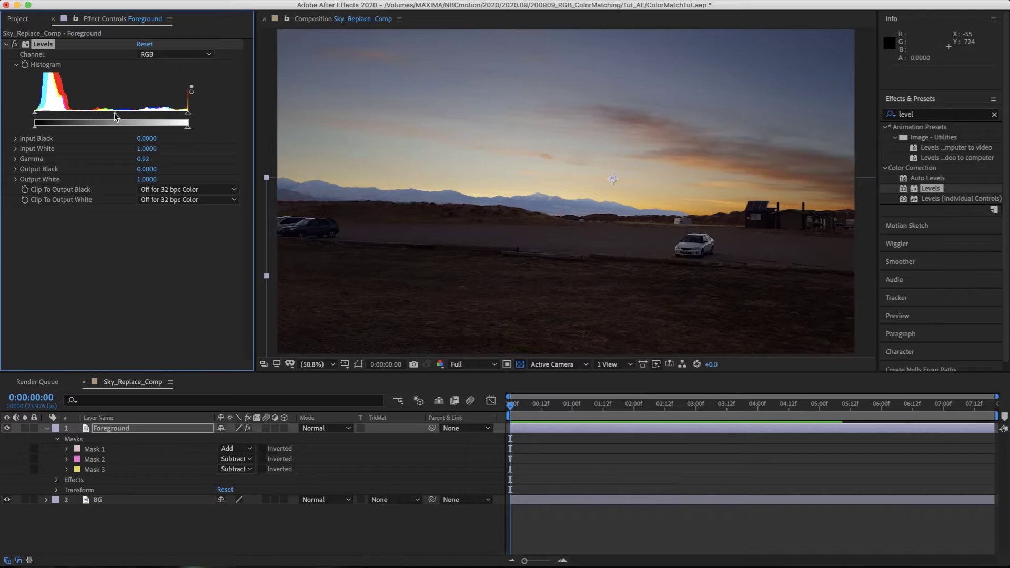
drag(188, 126, 182, 127)
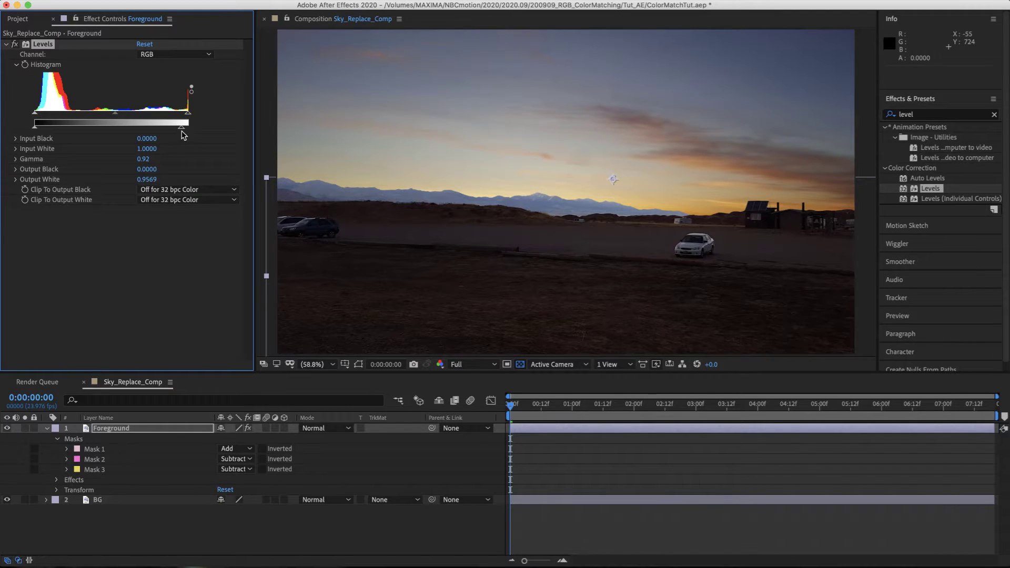
click(7, 428)
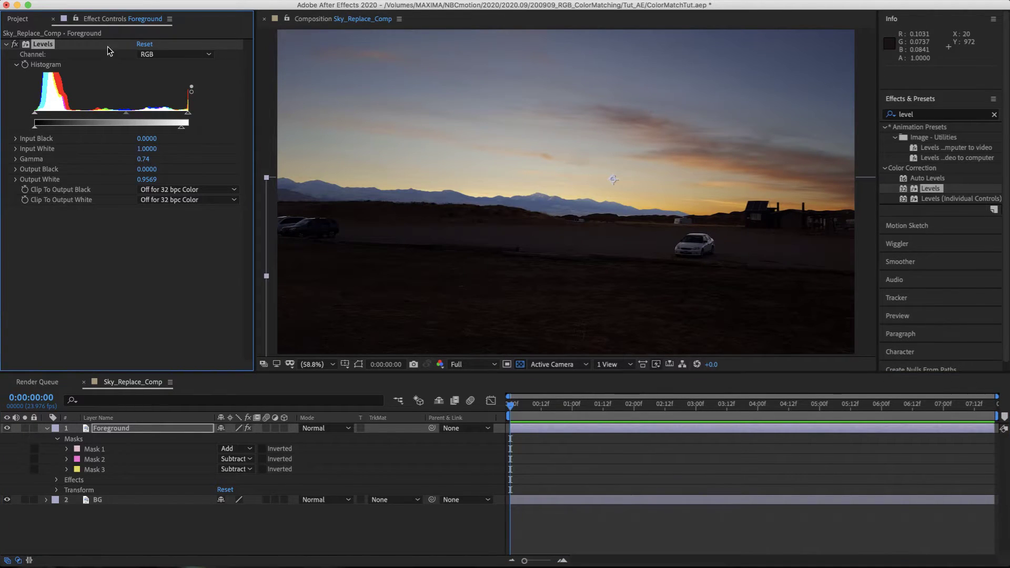
drag(125, 112, 116, 113)
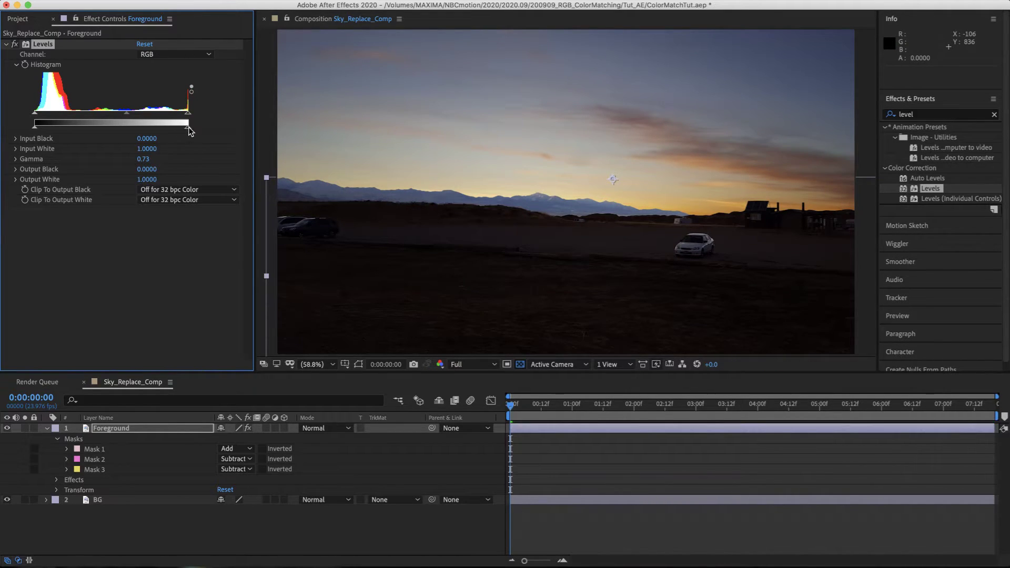
drag(179, 127, 166, 129)
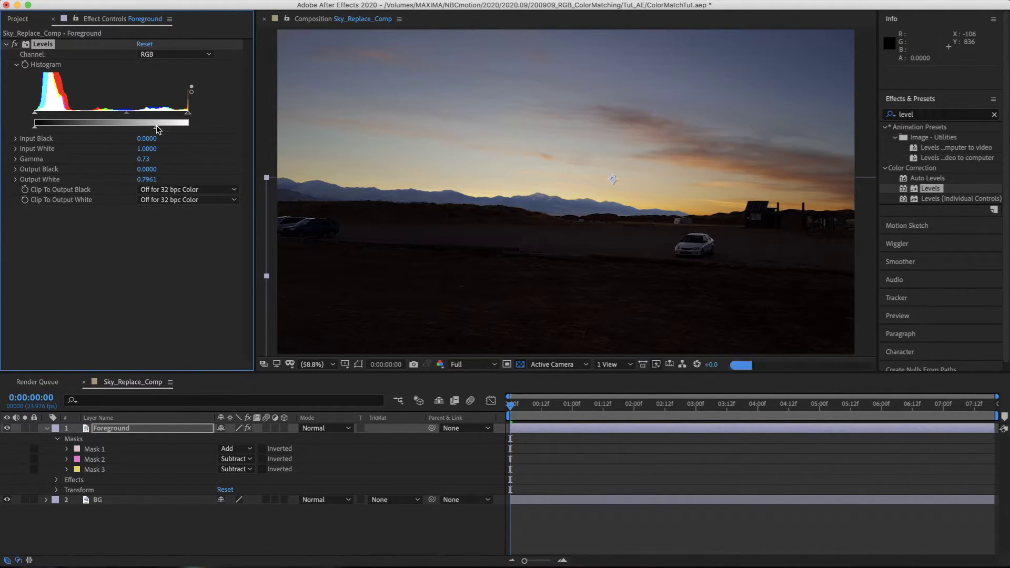
drag(127, 113, 121, 113)
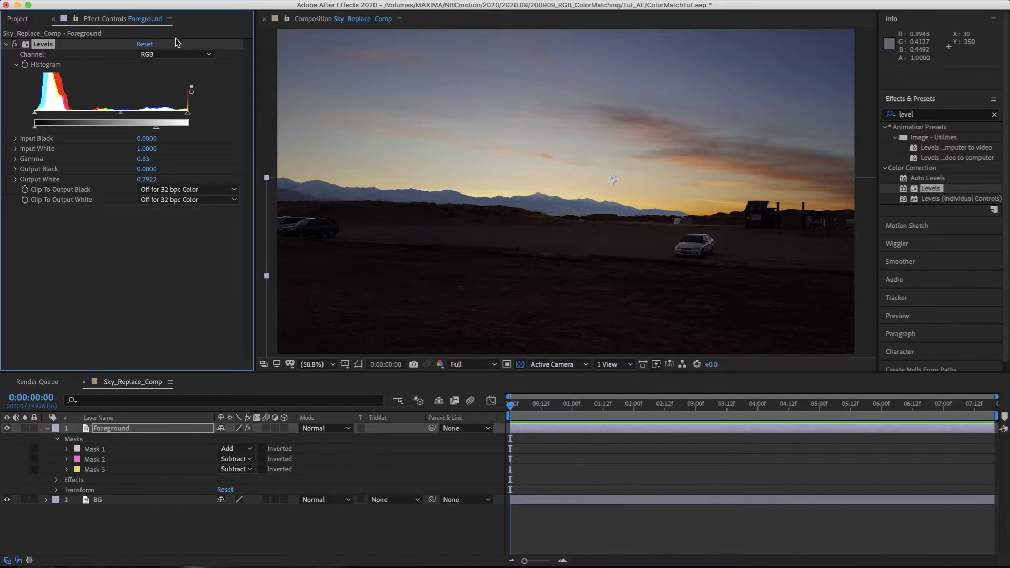
Set the Foreground's Levels channel to Red, view the red channel in greyscale, then switch Levels to Green
click(166, 54)
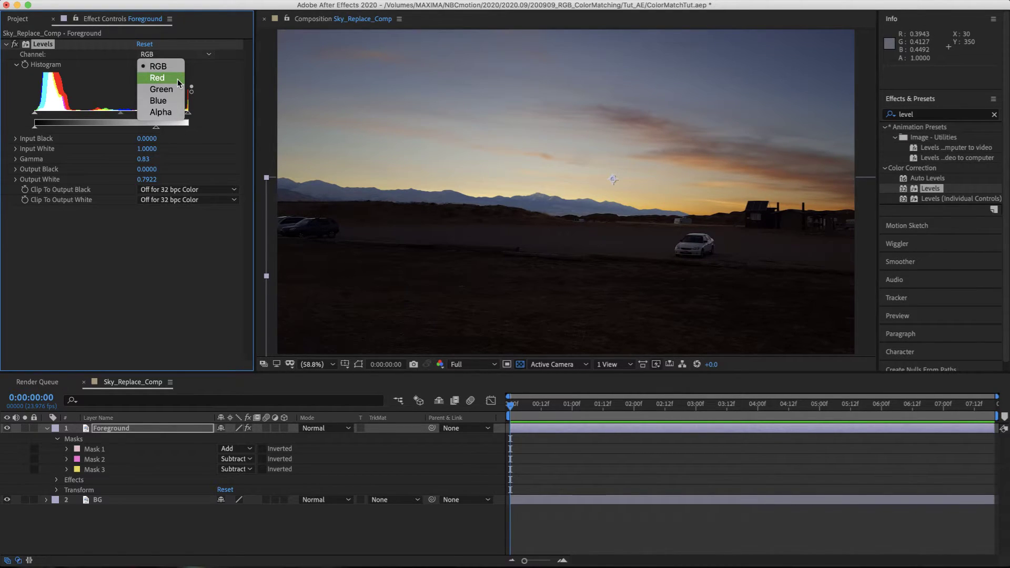
click(158, 77)
key(alt+1)
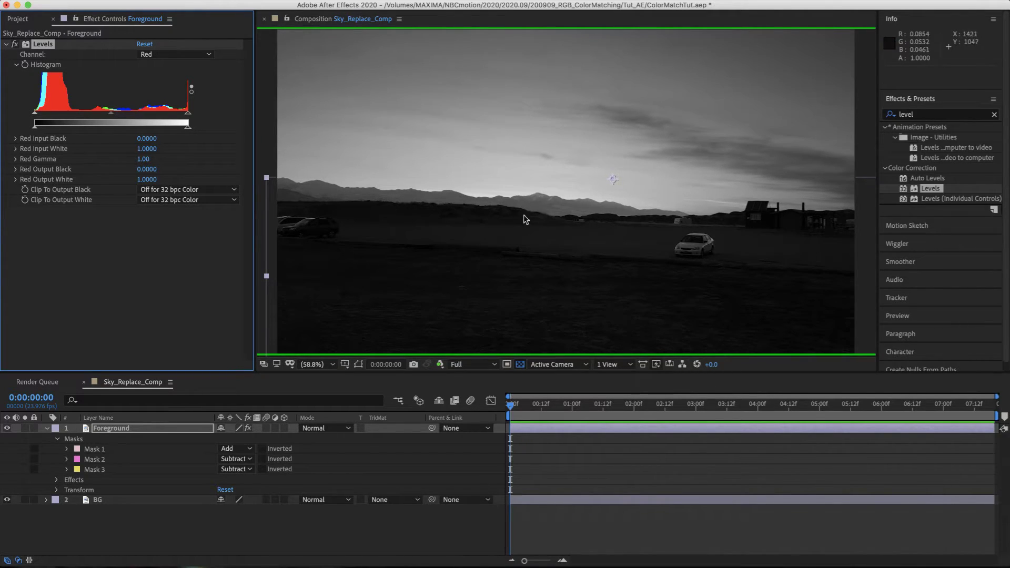
click(176, 54)
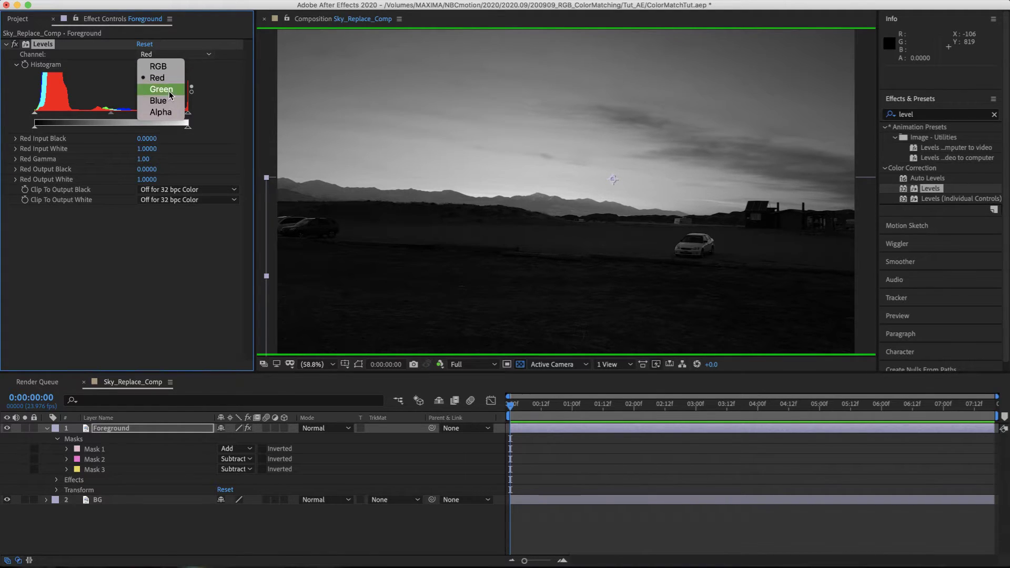
click(170, 96)
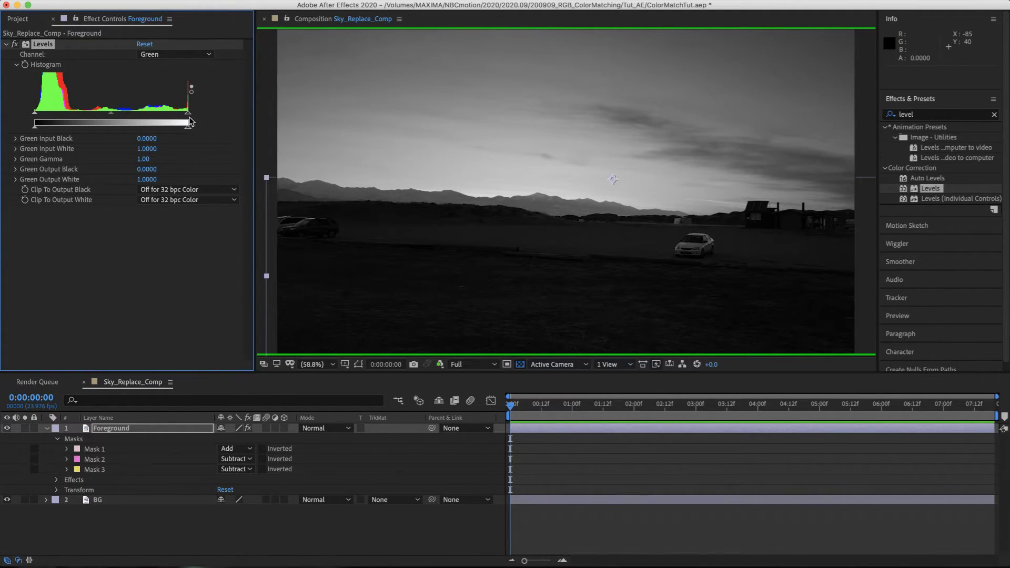
Drop Green Output White to 0.9412, then return to full colour and view the blue channel
drag(188, 131, 181, 132)
key(alt+2)
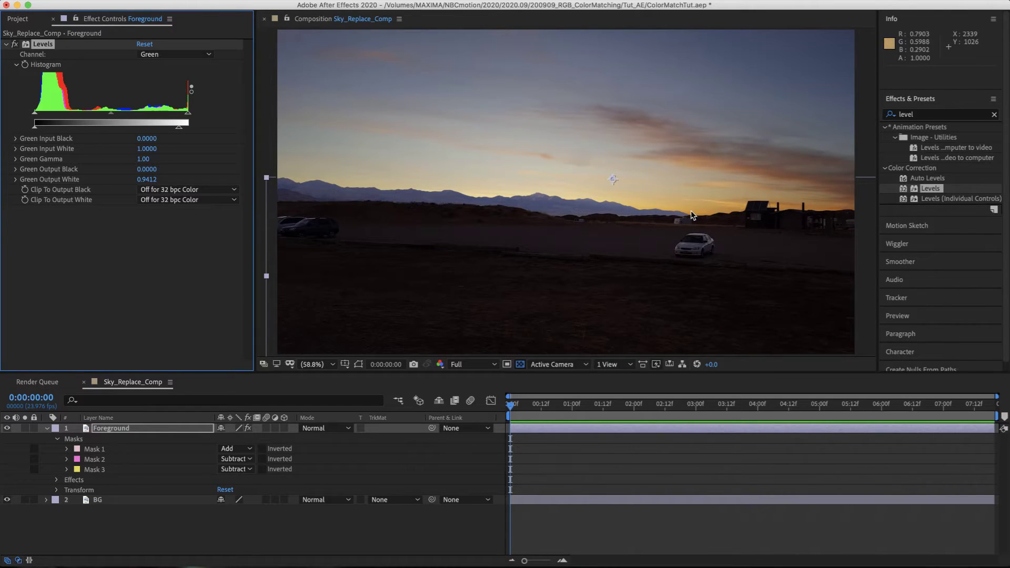
key(alt+3)
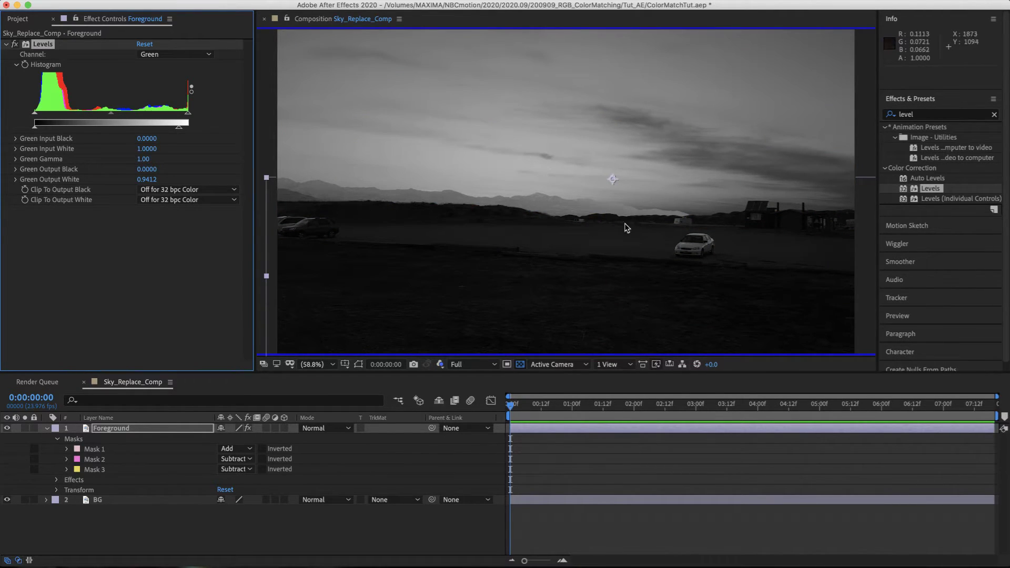
Zoom into the scene, switch Levels to Blue and lower Blue Output White to 0.7216
scroll(687, 241, up, 3)
scroll(765, 237, up, 2)
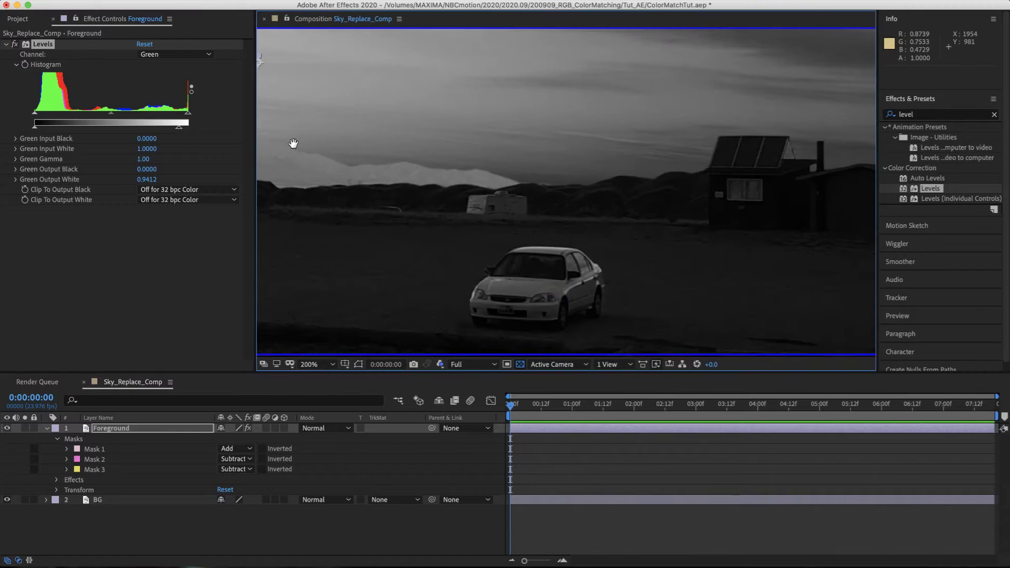
drag(293, 142, 689, 272)
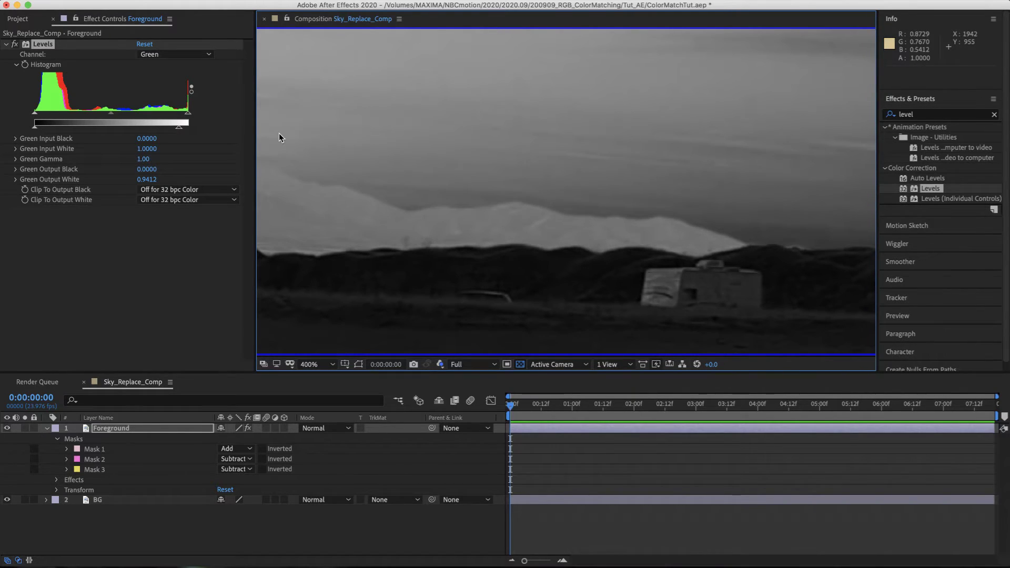
click(179, 54)
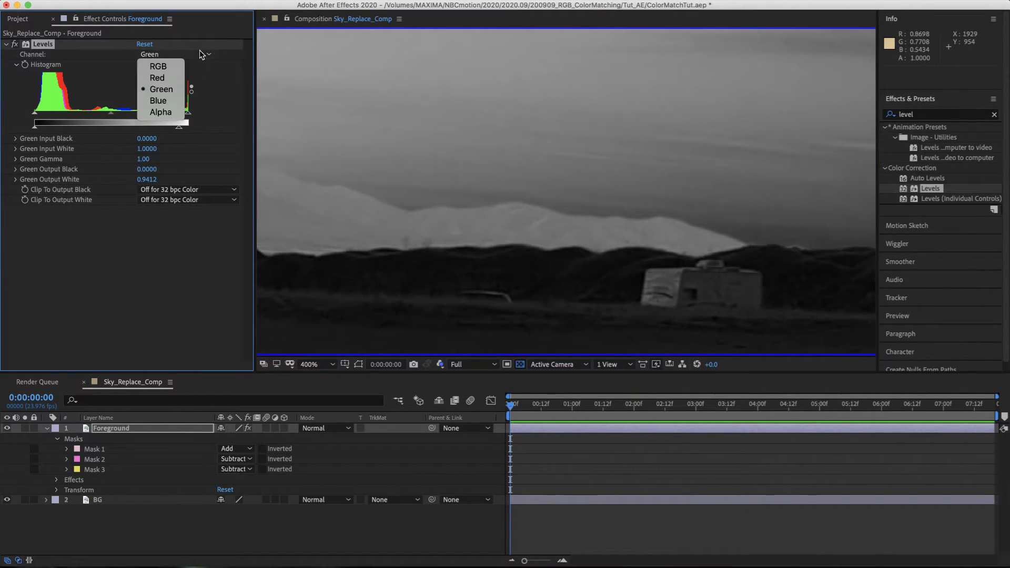
click(157, 101)
scroll(649, 228, down, 2)
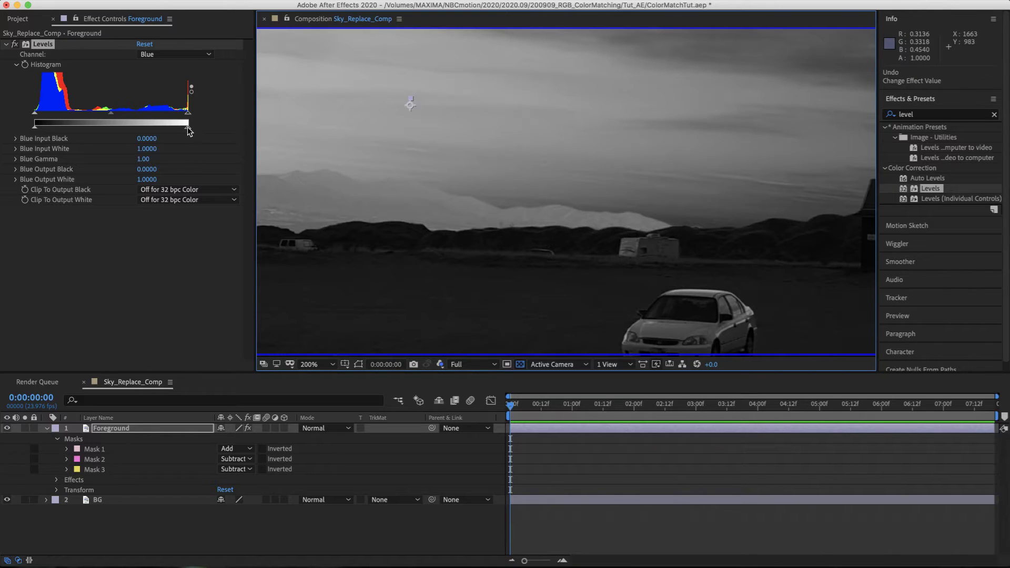
drag(190, 128, 145, 128)
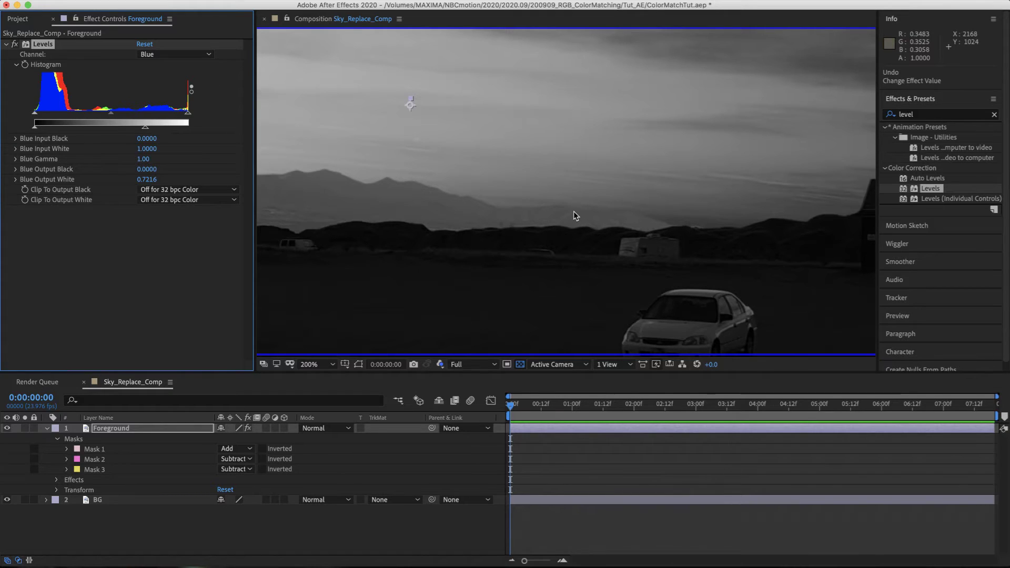
key(alt+3)
Fit the whole frame in the viewer and set the Foreground's Blue Gamma to 1.12
click(333, 364)
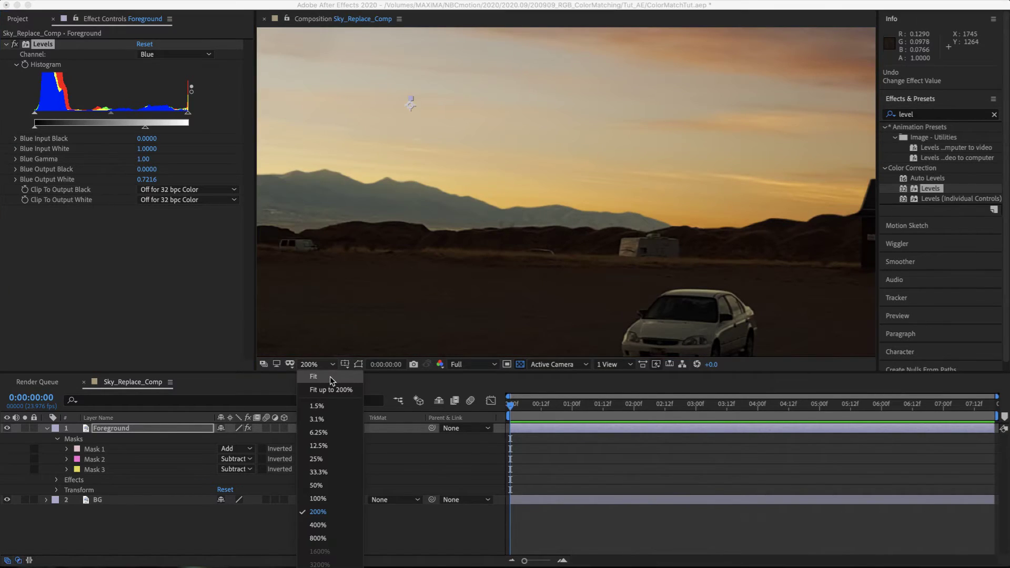
click(332, 378)
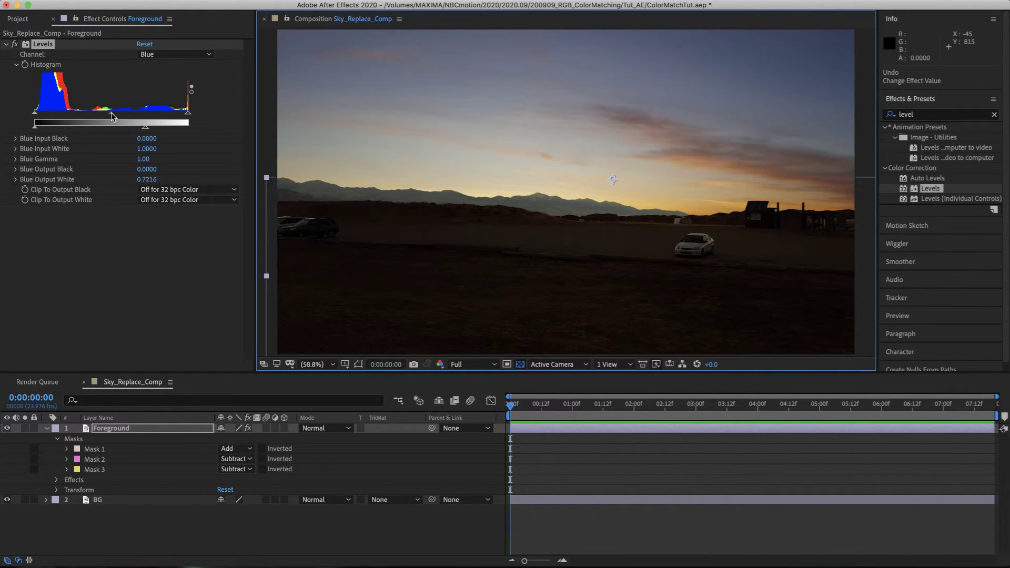
mouse_move(111, 117)
mouse_down()
mouse_move(146, 115)
mouse_move(80, 112)
mouse_move(104, 112)
mouse_up()
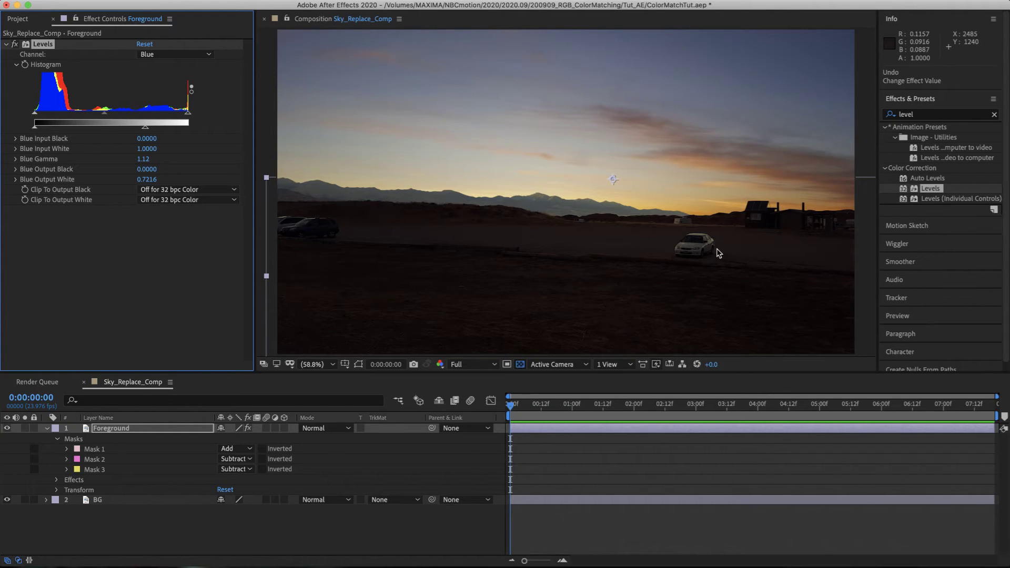
Cycle through the red, green and blue channel views to compare sky and foreground
key(alt+1)
key(alt+3)
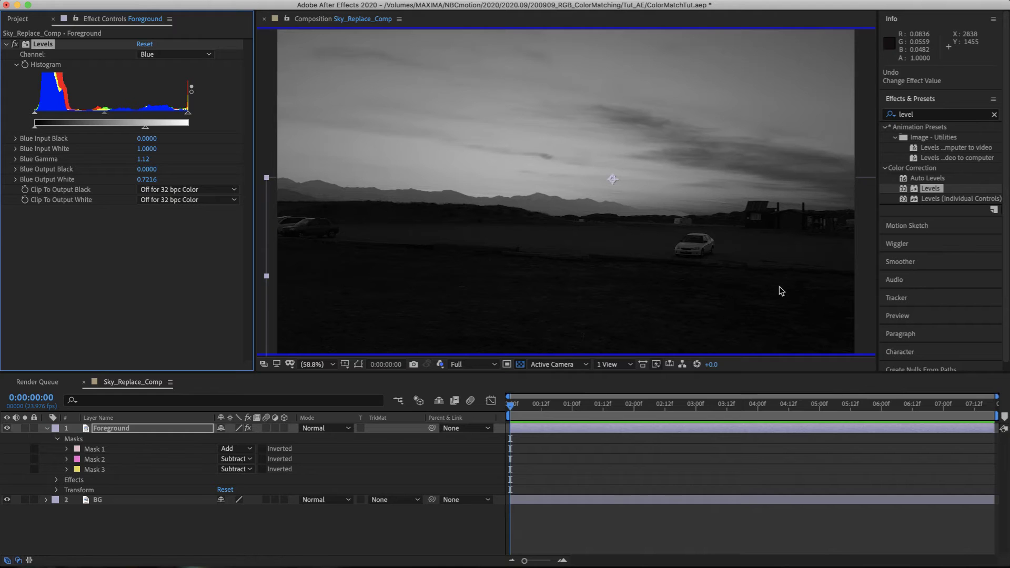
key(alt+3)
key(alt+1)
key(alt+2)
key(alt+3)
key(alt+2)
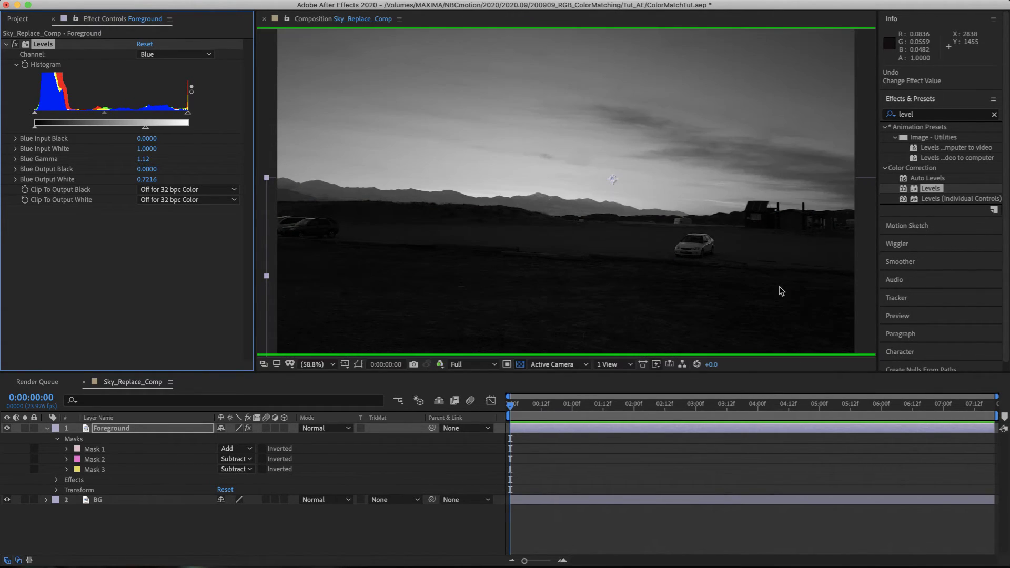
key(alt+1)
key(alt+2)
key(alt+3)
key(alt+2)
key(alt+1)
key(alt+2)
key(alt+3)
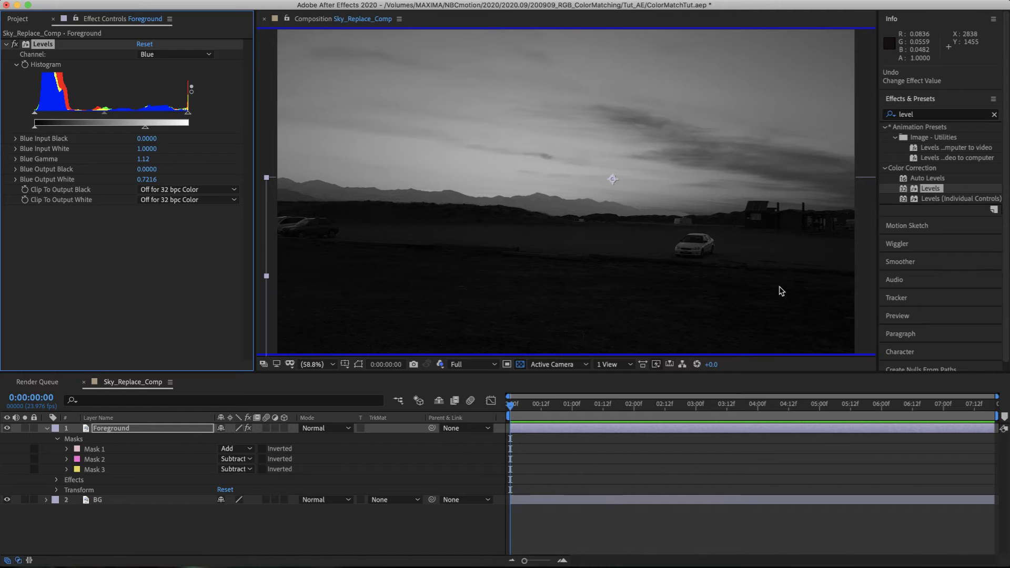
key(alt+2)
key(alt+1)
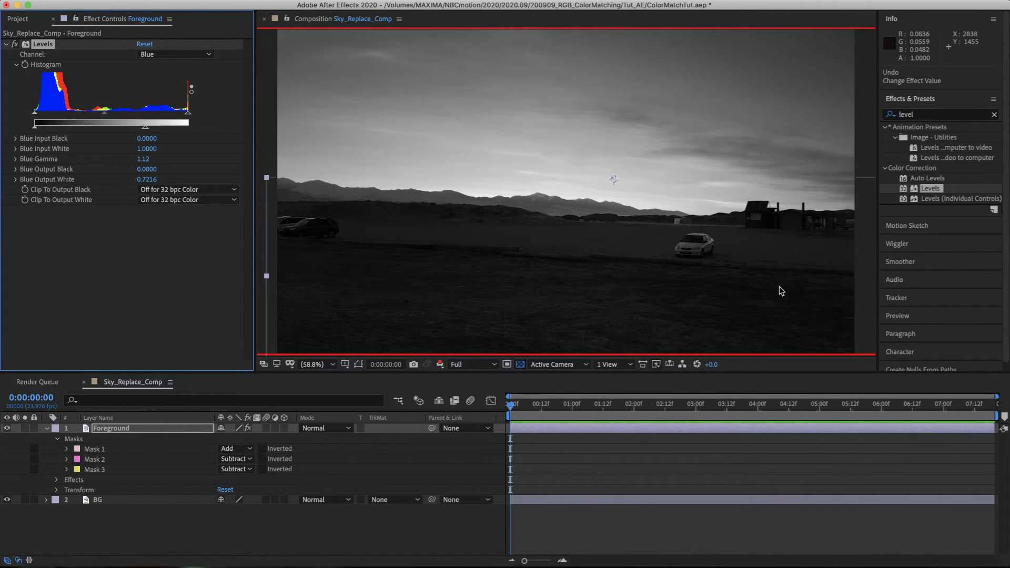
key(alt+1)
key(alt+2)
key(alt+3)
Switch off the Levels effect and recheck each channel, ending back in full colour
click(14, 44)
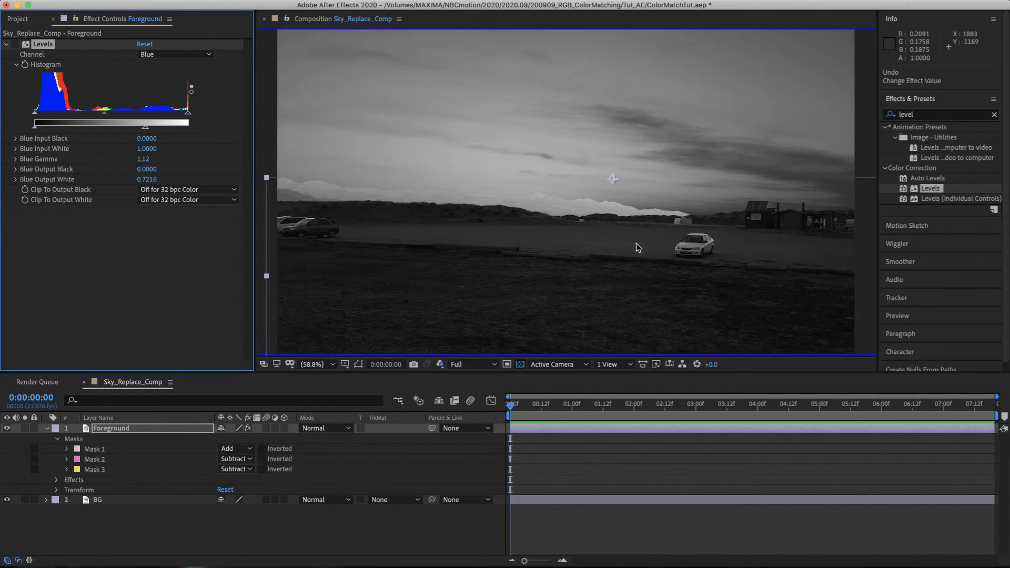
key(alt+2)
key(alt+1)
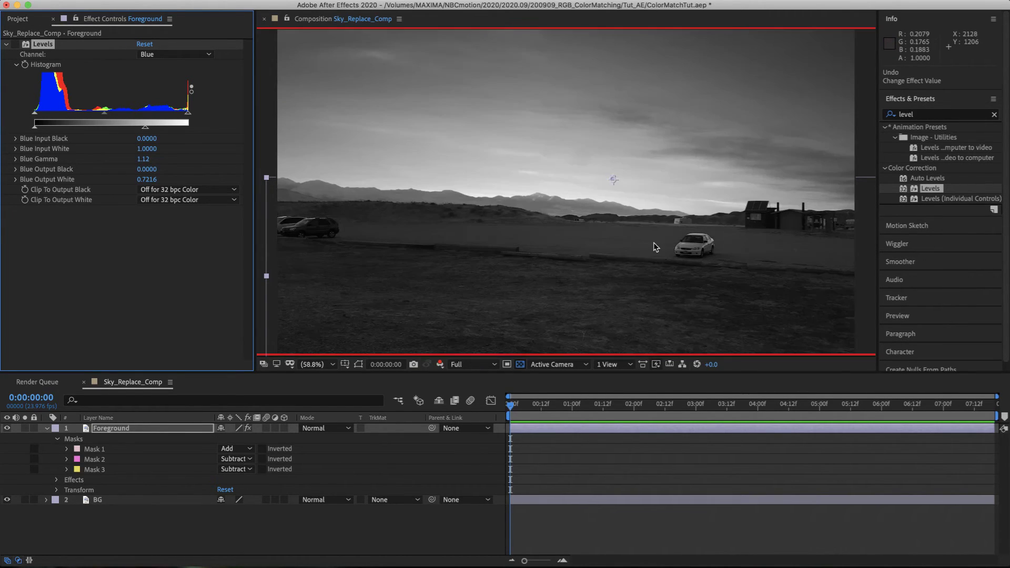
key(alt+2)
key(alt+3)
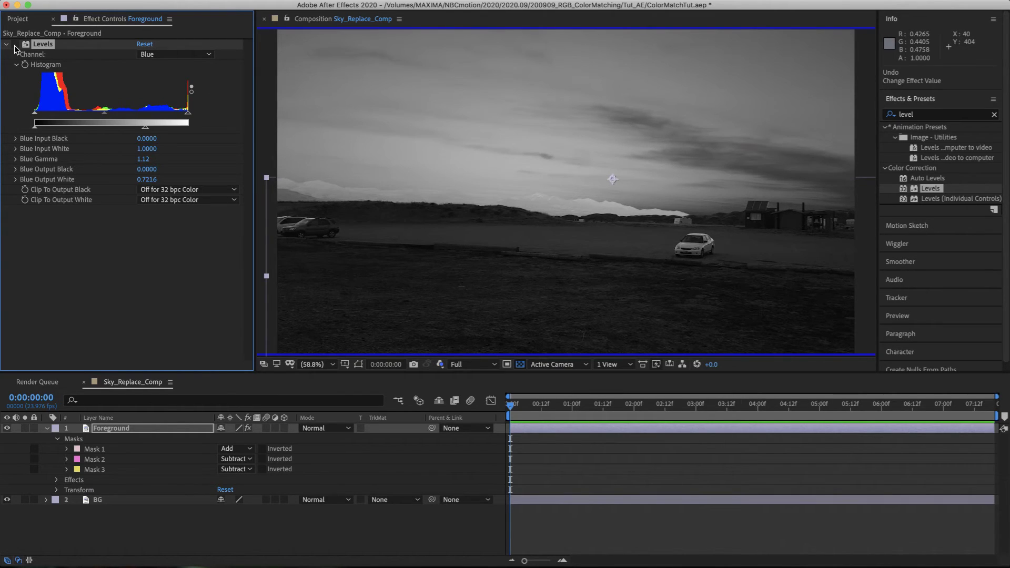
key(alt+3)
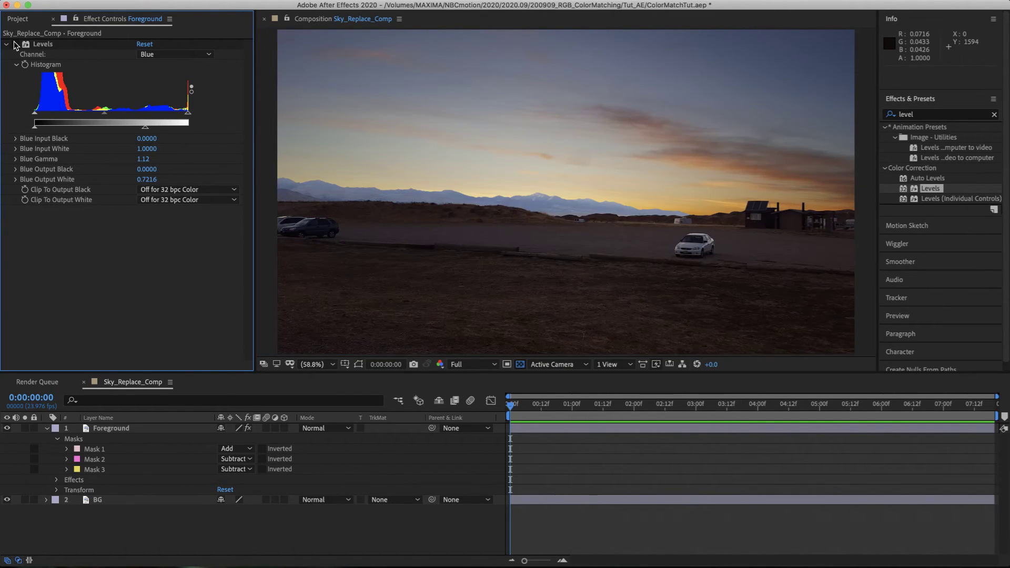
Compare the foreground with Levels off and on, then lower its Red channel gamma to 0.94
click(14, 44)
click(15, 45)
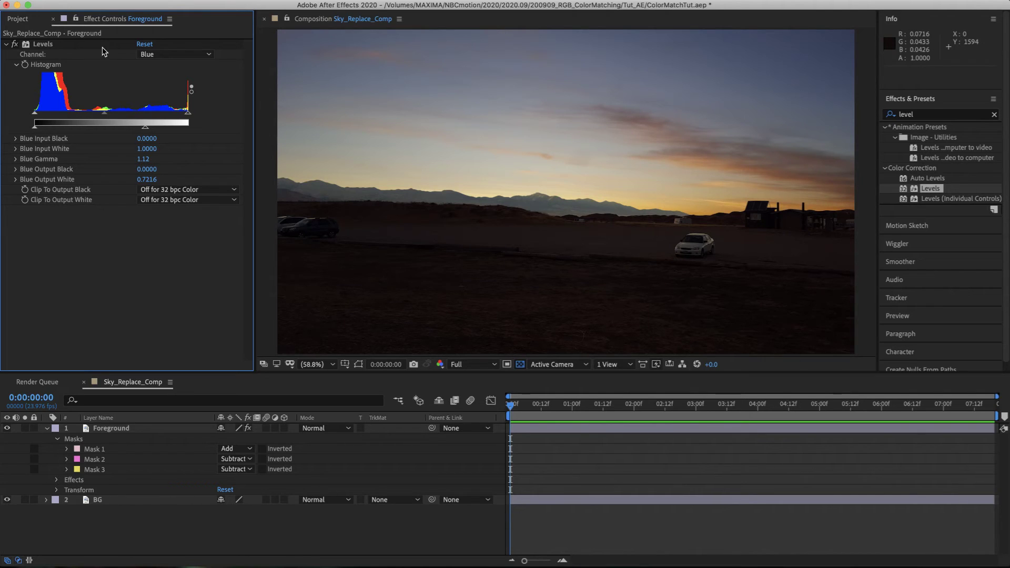
click(167, 55)
click(157, 77)
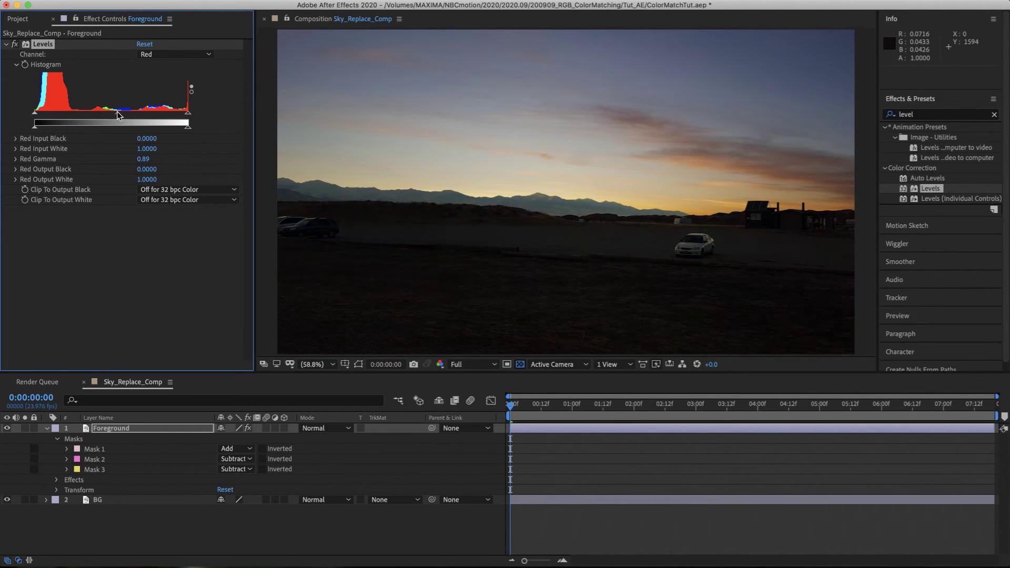
drag(114, 112, 115, 116)
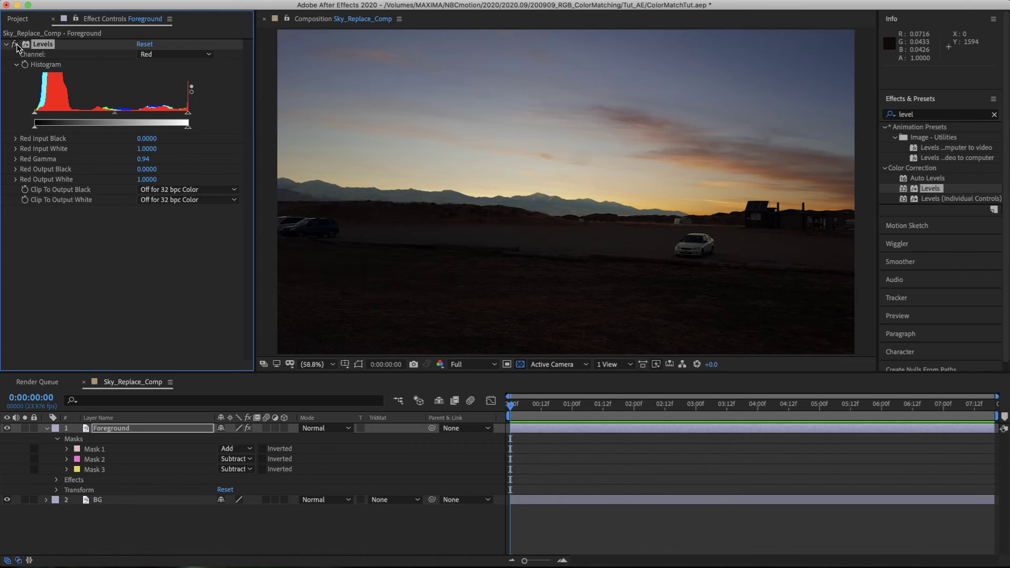
key(alt+1)
key(alt+2)
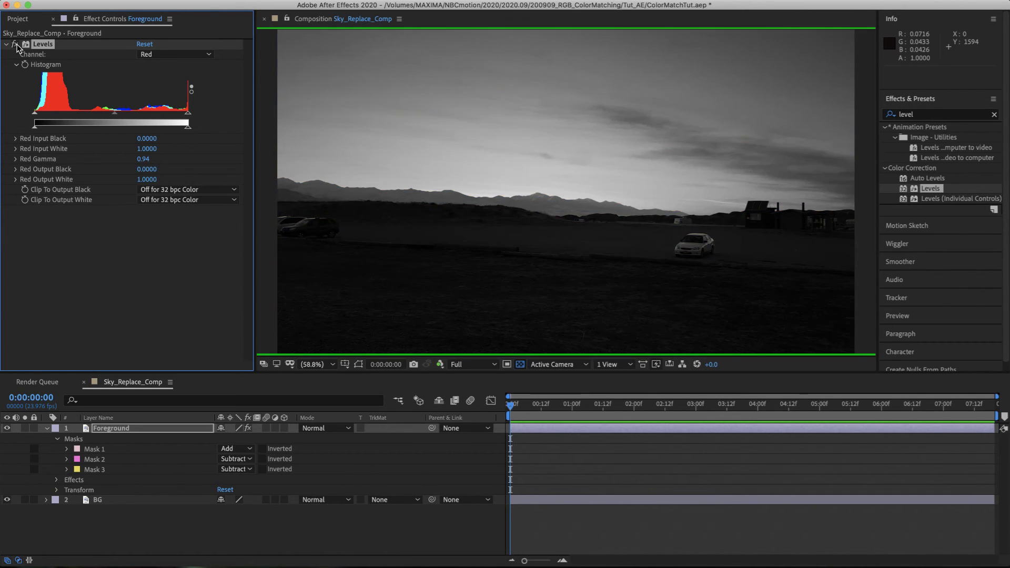
key(alt+3)
key(alt+1)
key(alt+2)
key(alt+3)
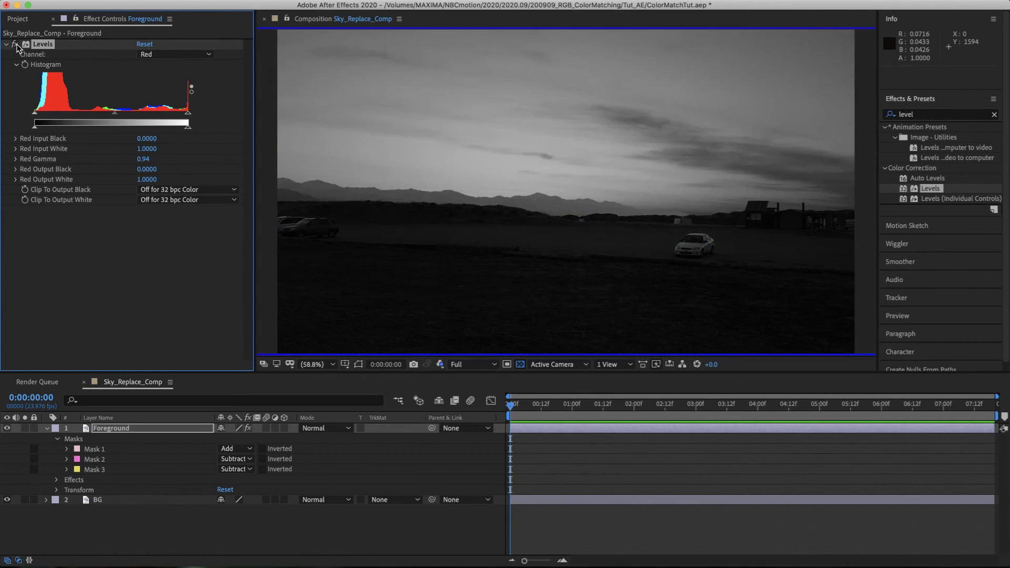
key(alt+1)
key(alt+2)
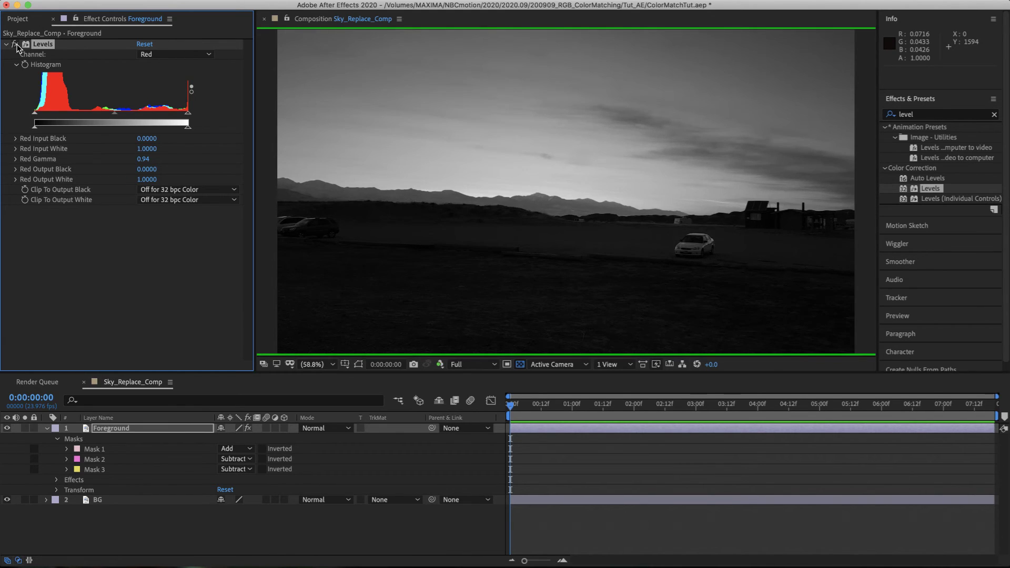
key(alt+3)
key(alt+1)
key(alt+2)
key(alt+3)
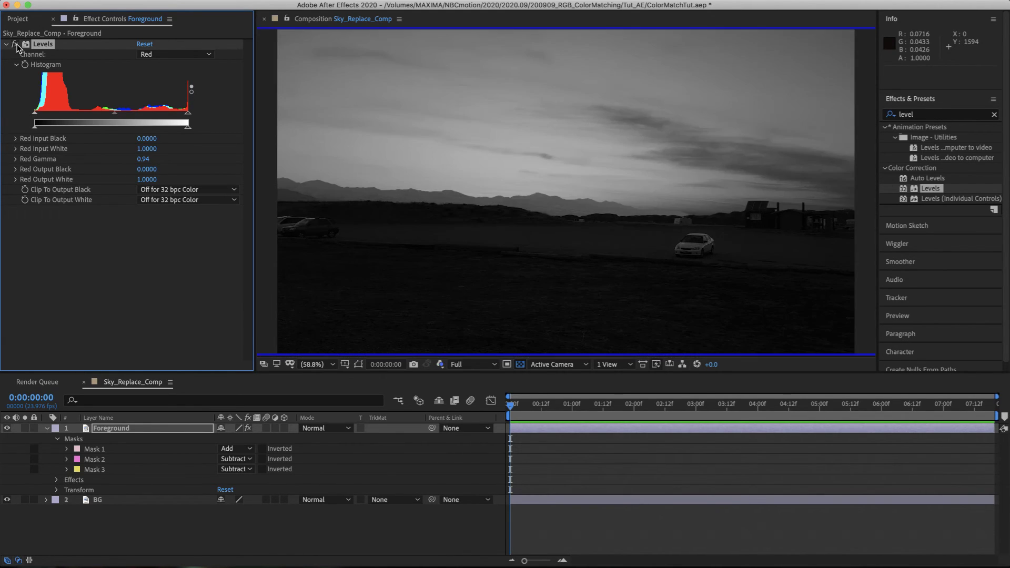
key(alt+1)
key(alt+2)
key(alt+2)
click(722, 524)
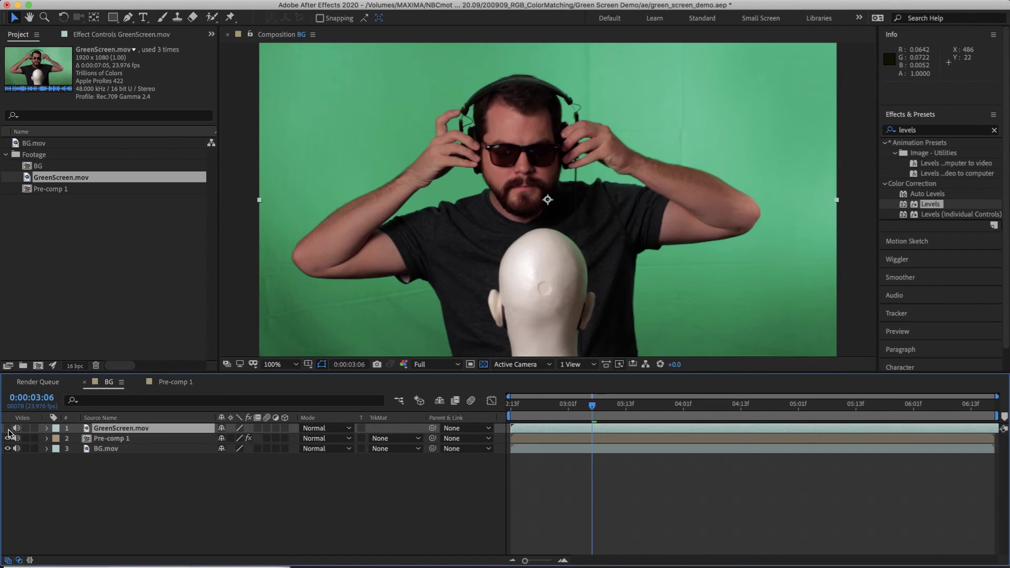
Compare the raw green-screen footage with the keyed composite and adjust Pre-comp 1's blue gamma
click(8, 428)
click(8, 429)
click(8, 428)
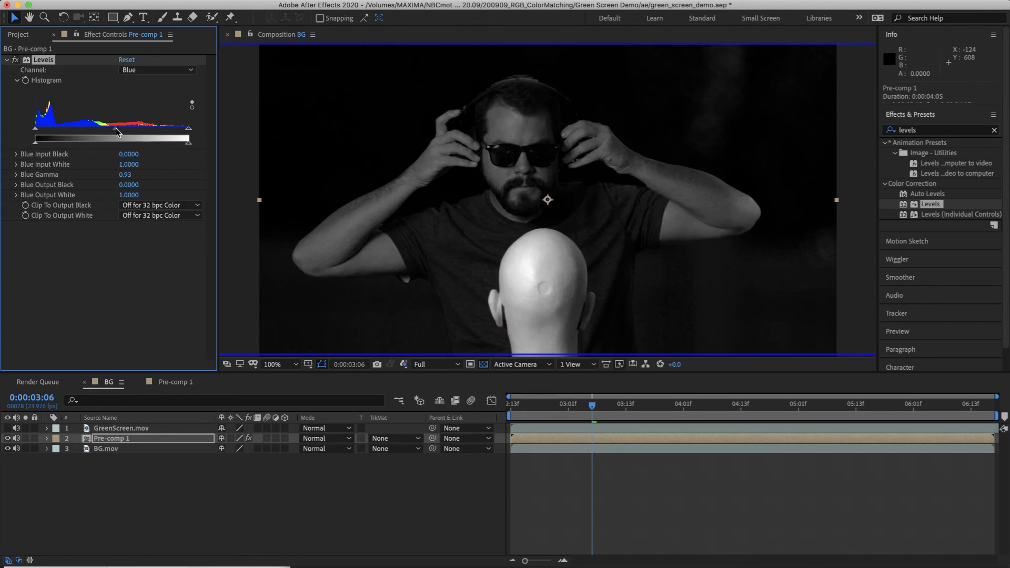
mouse_move(116, 131)
mouse_down()
mouse_move(96, 131)
mouse_move(109, 131)
mouse_up()
Viewing only the red channel, set Pre-comp 1's Levels Red gamma to 0.89, then compare before and after in full colour
key(alt+1)
click(158, 70)
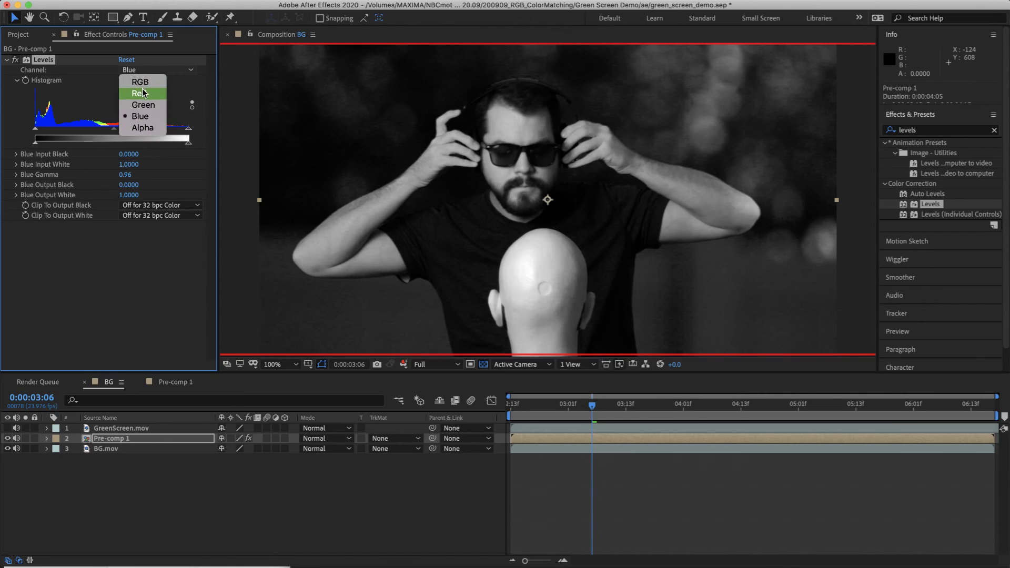
click(139, 93)
mouse_move(32, 143)
mouse_down()
mouse_move(58, 143)
mouse_move(35, 142)
mouse_move(58, 132)
mouse_move(35, 132)
mouse_up()
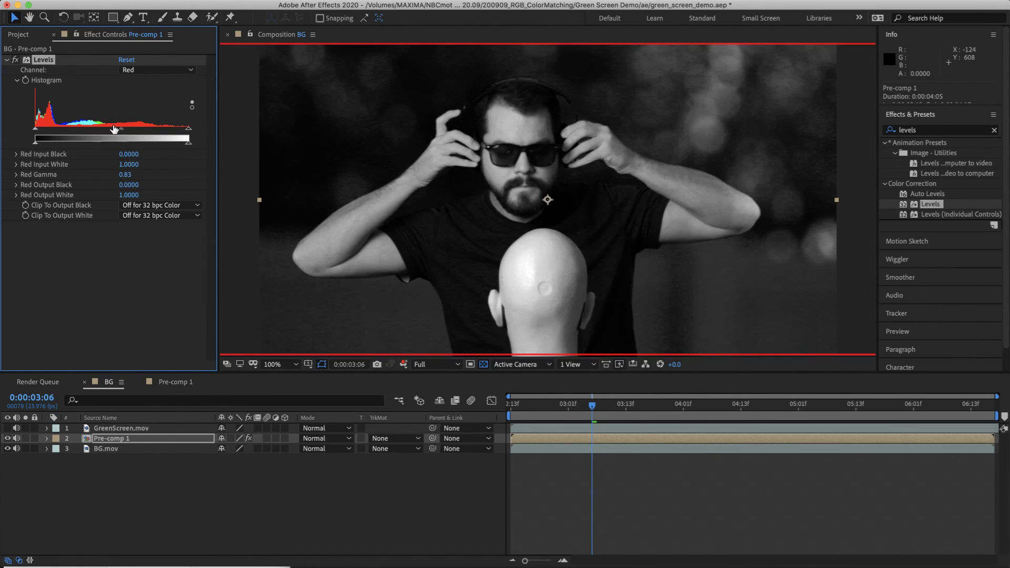
drag(121, 130, 116, 131)
key(alt+1)
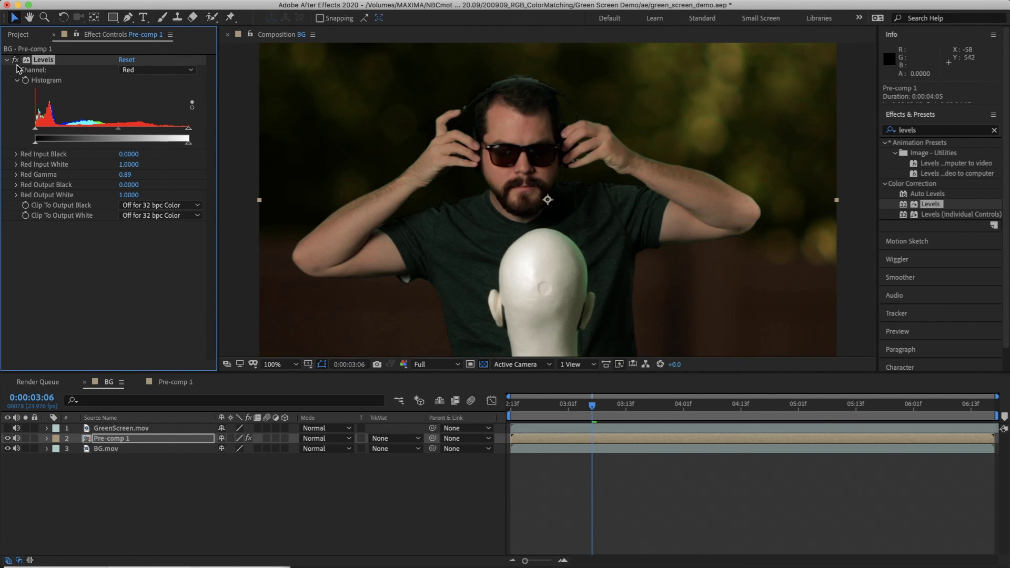
click(15, 60)
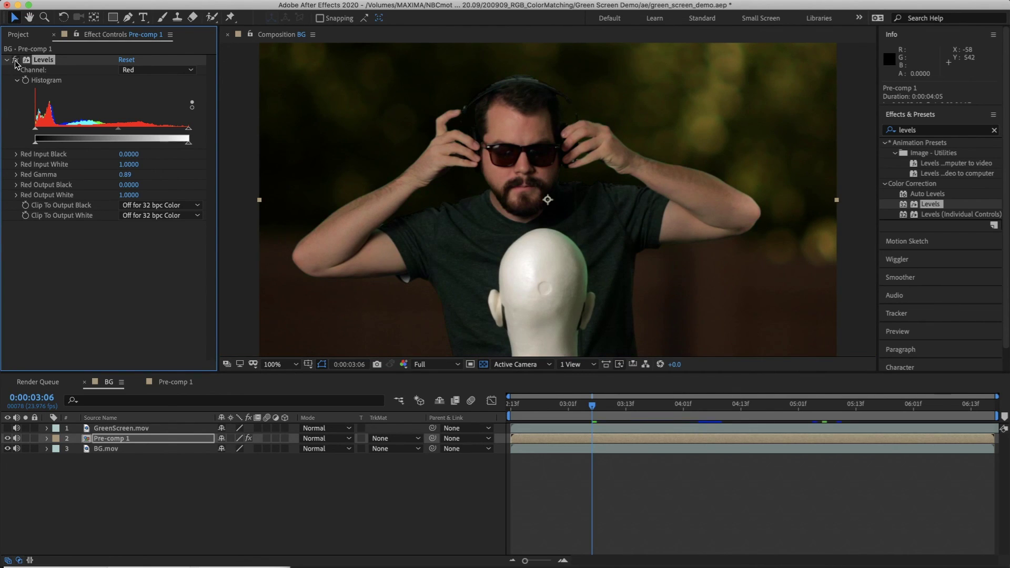